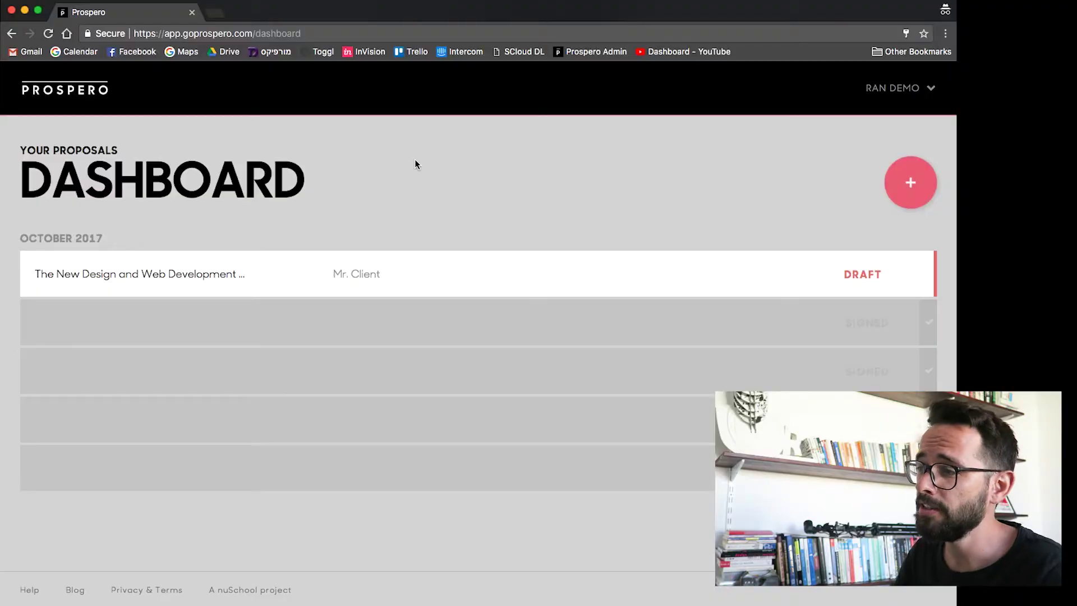
Start a new proposal with the new client's full name as contact and 007 as company
left_click(901, 187)
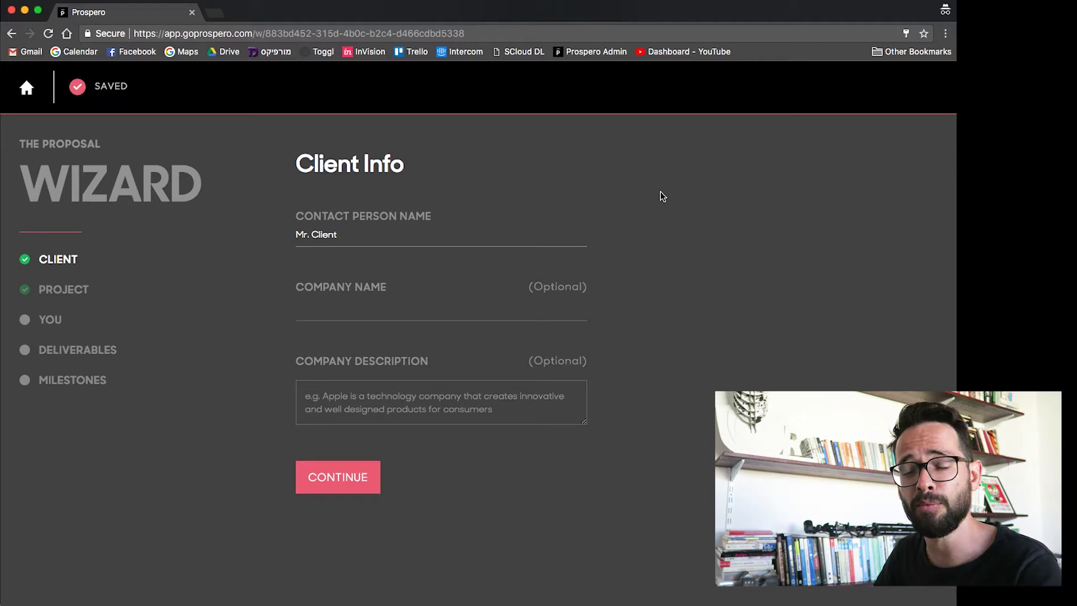
left_click_drag(351, 244, 271, 237)
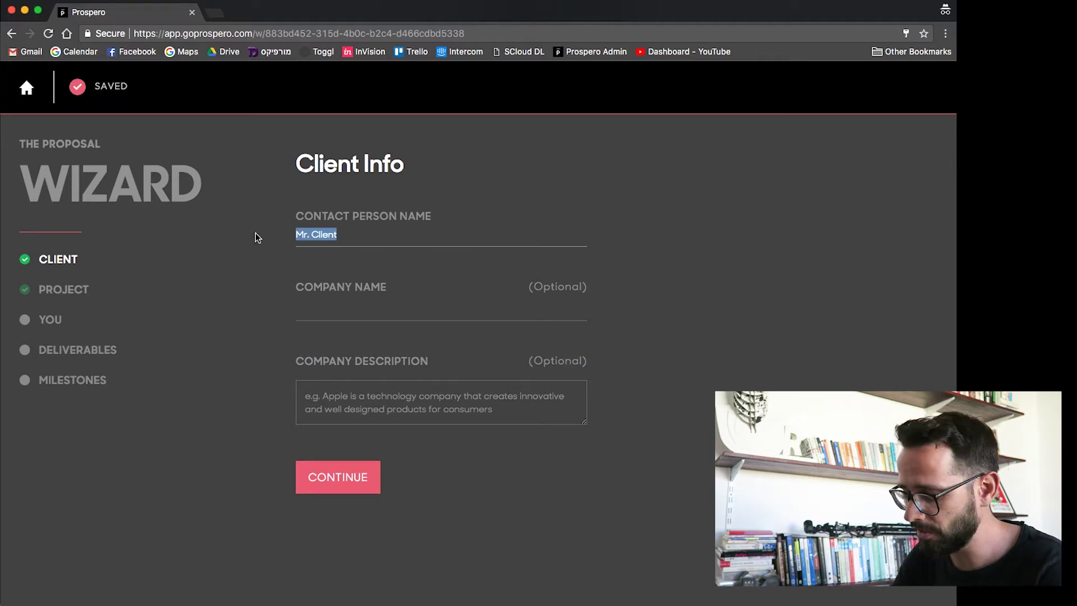
type("JA")
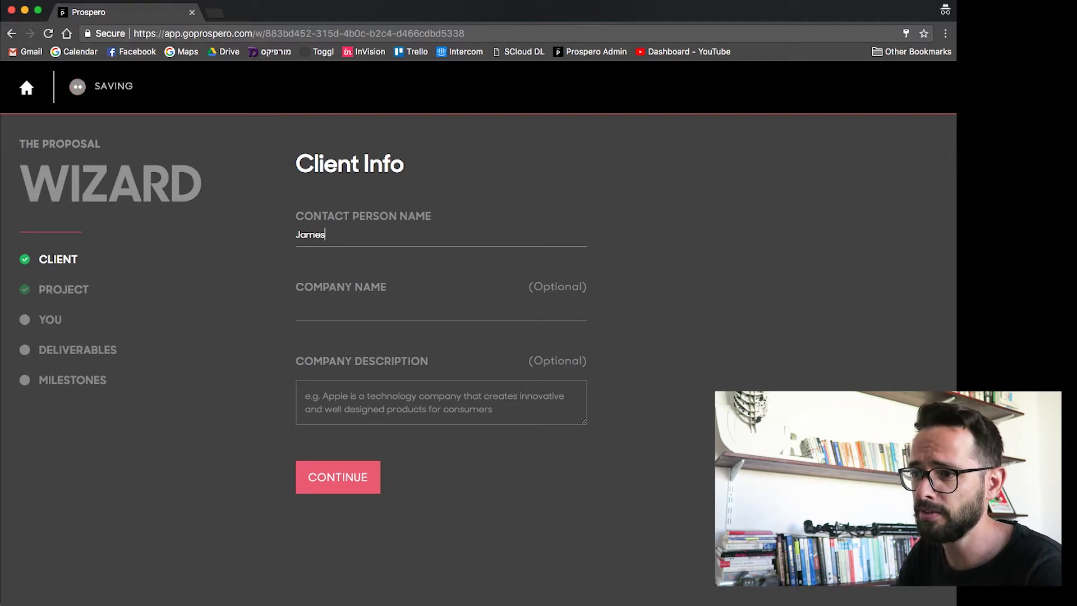
type("Bond")
left_click(297, 305)
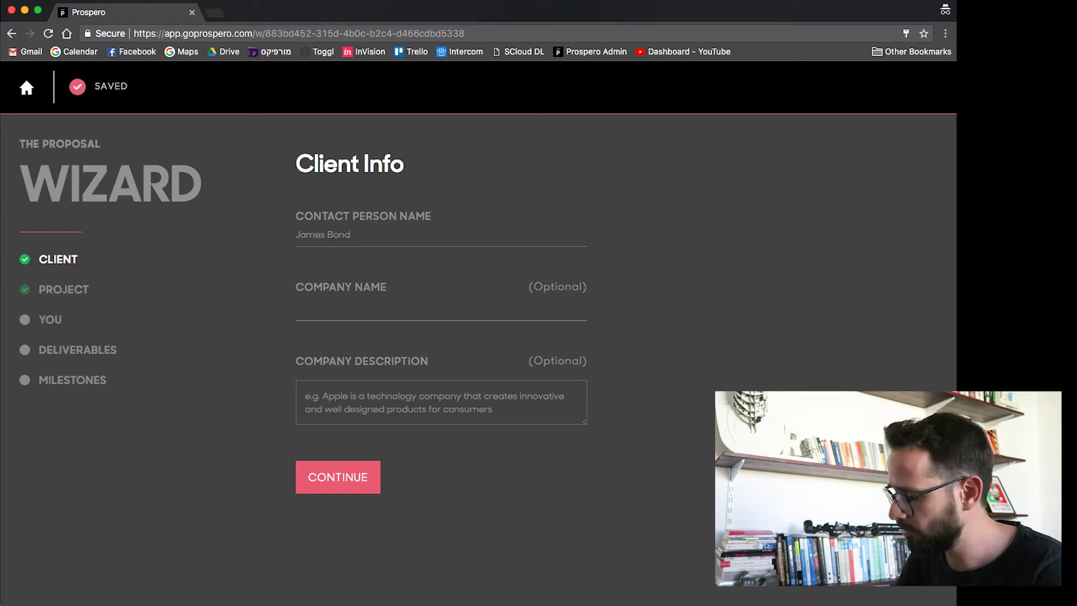
type("007")
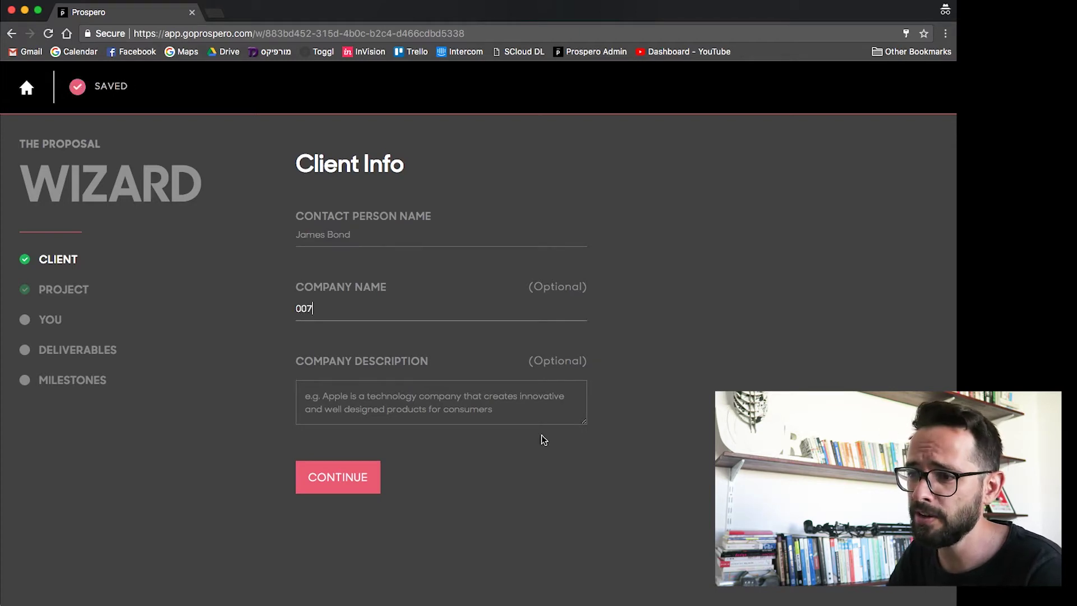
Rename the project to 'WordPress Design & Development Project'
left_click(345, 479)
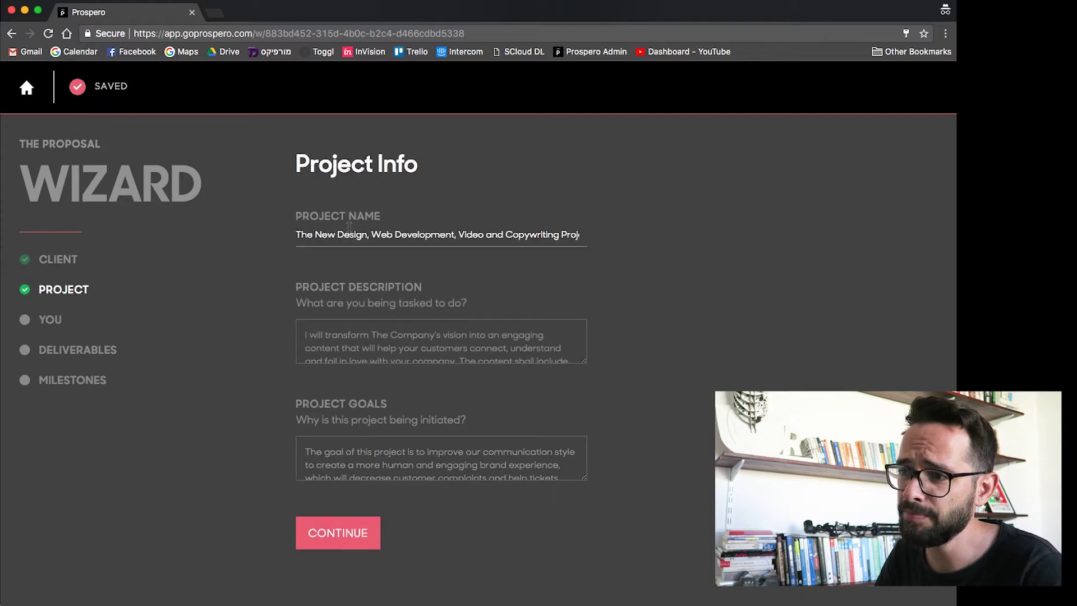
triple_click(405, 236)
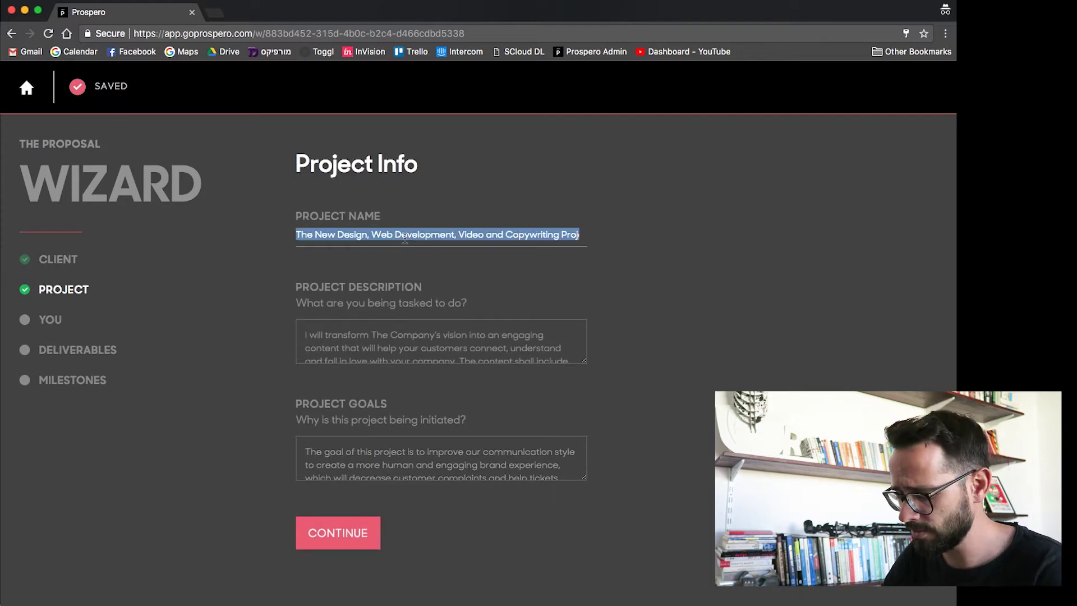
type("WordPress ")
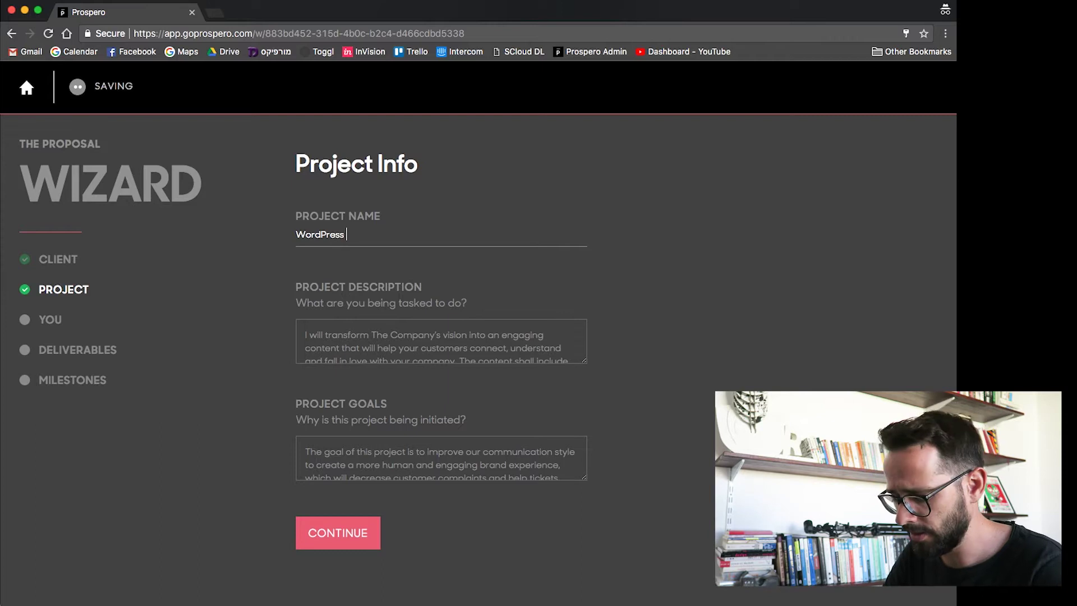
type("Design & Development Project")
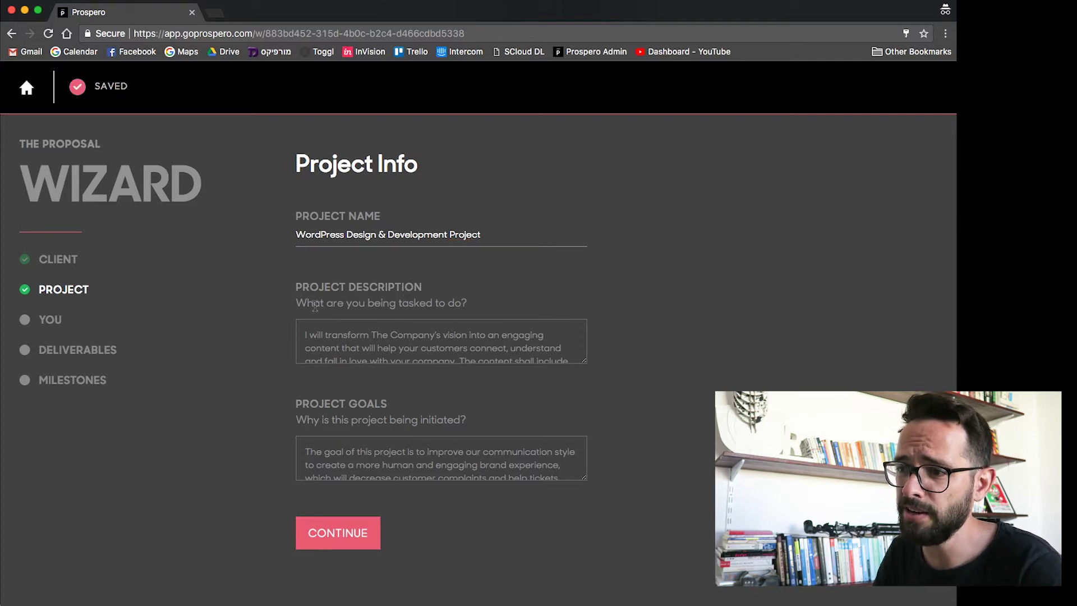
Review the project description and goals, then advance to the Why work with you? step
left_click_drag(303, 306, 417, 316)
left_click_drag(294, 413, 454, 420)
left_click(363, 322)
scroll(352, 343, "down", 1)
scroll(352, 343, "down", 2)
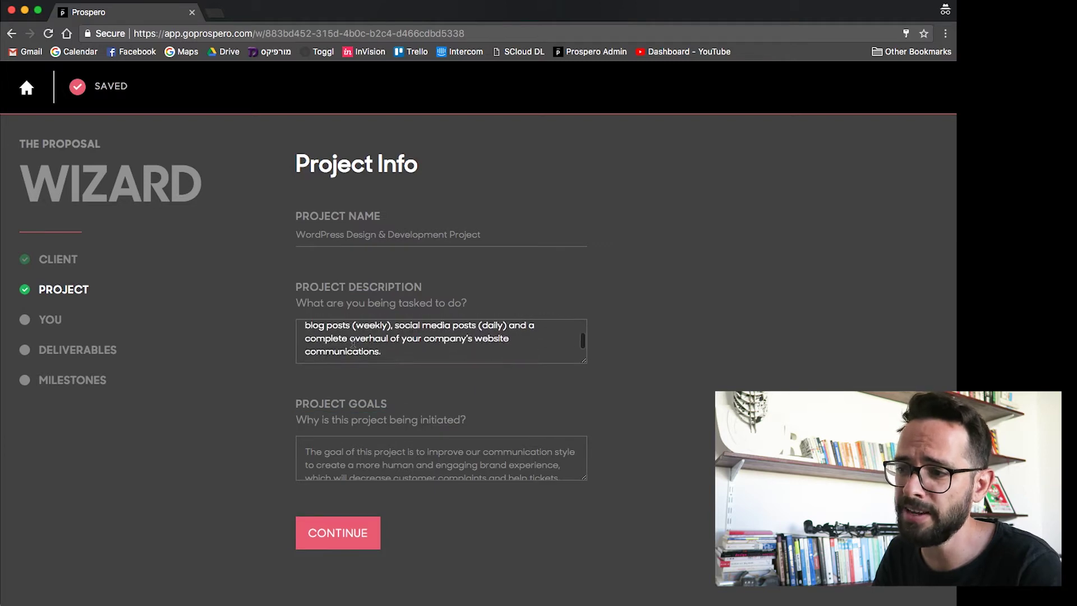
scroll(352, 343, "up", 3)
scroll(346, 451, "down", 1)
scroll(347, 451, "up", 1)
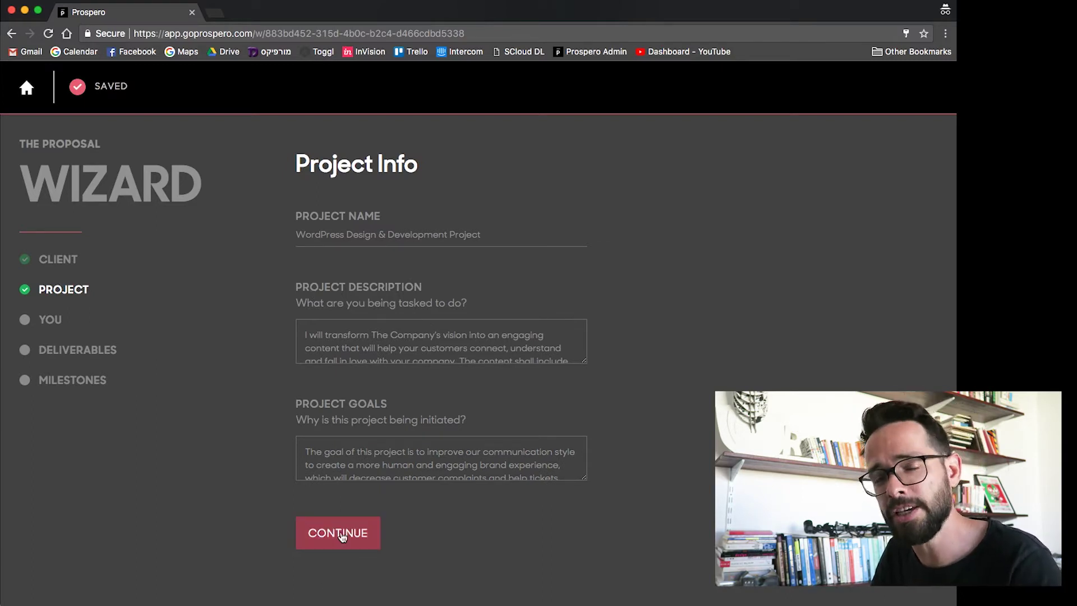
left_click(306, 532)
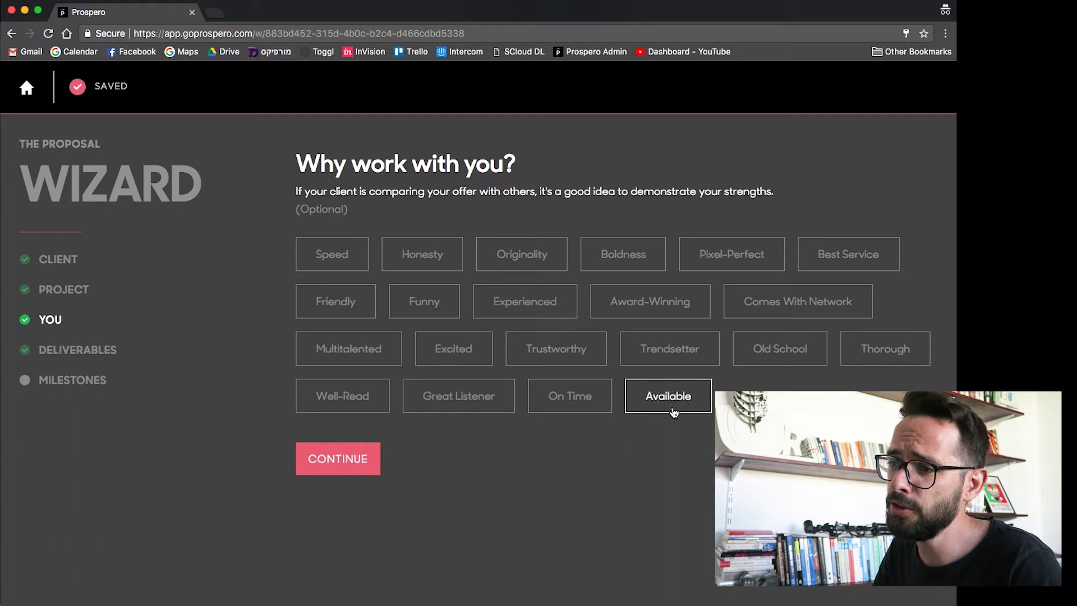
Pick Speed, Honesty and Award-Winning as strengths and continue to Deliverables
left_click(330, 253)
left_click(425, 255)
left_click(636, 303)
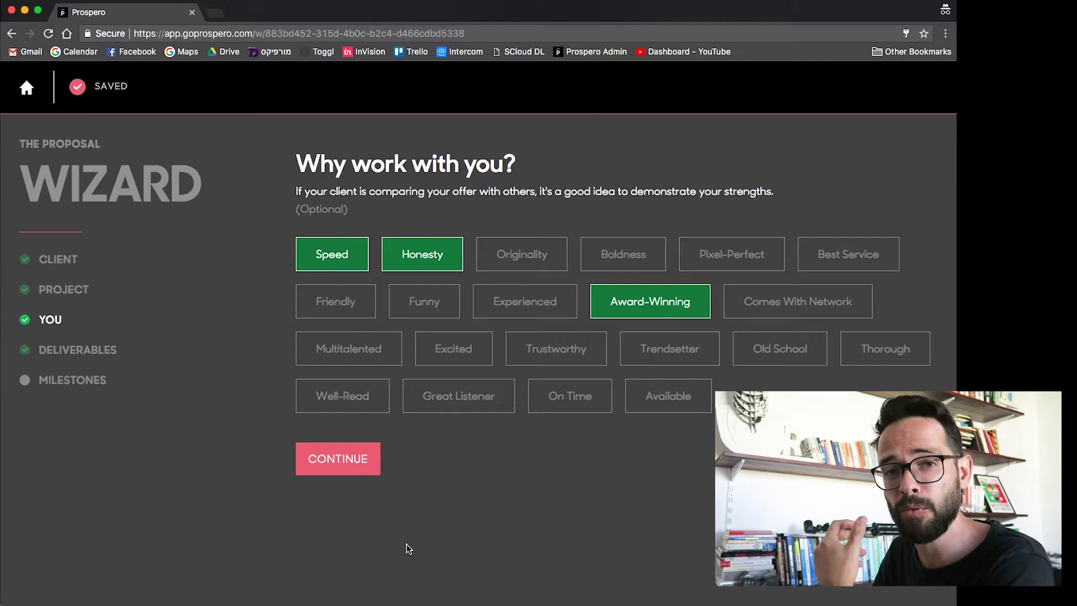
left_click(332, 469)
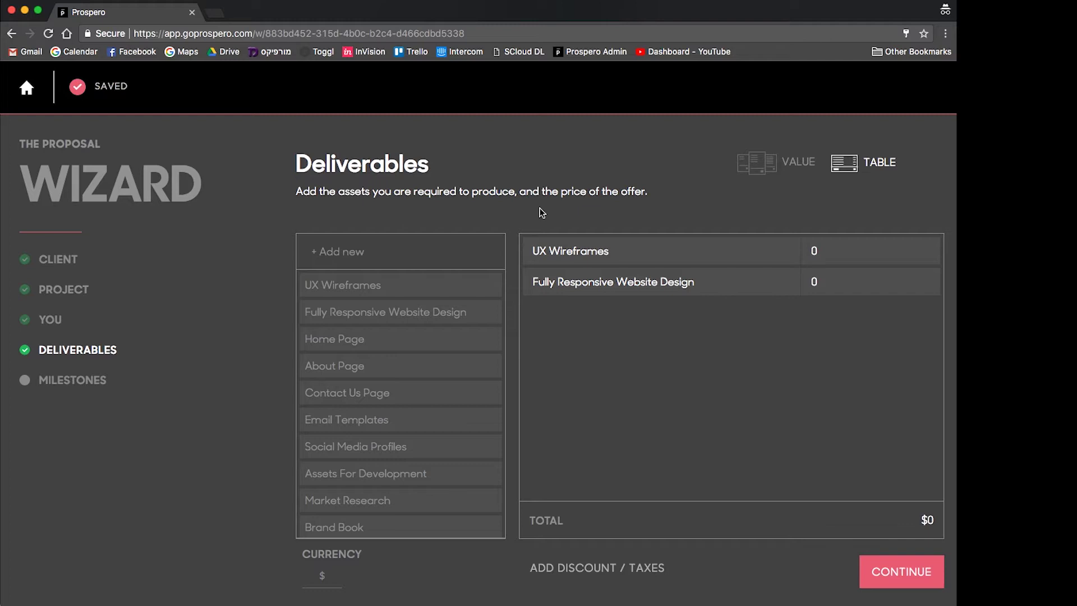
Add Home Page, About Page, Design to HTML/CSS and CMS to the deliverables
scroll(372, 351, "down", 4)
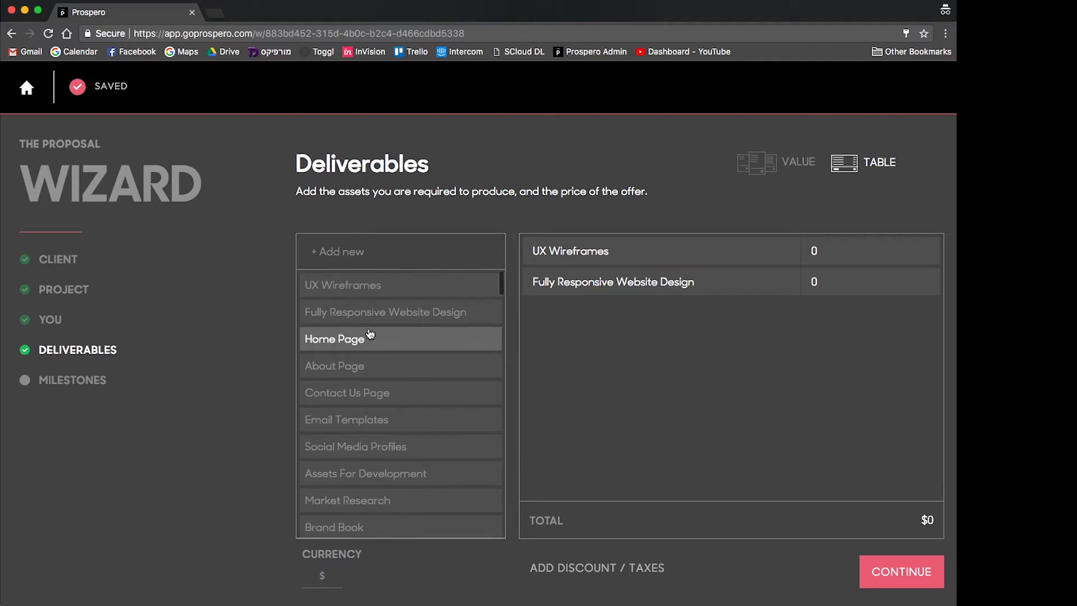
scroll(401, 386, "down", 2)
scroll(376, 336, "up", 6)
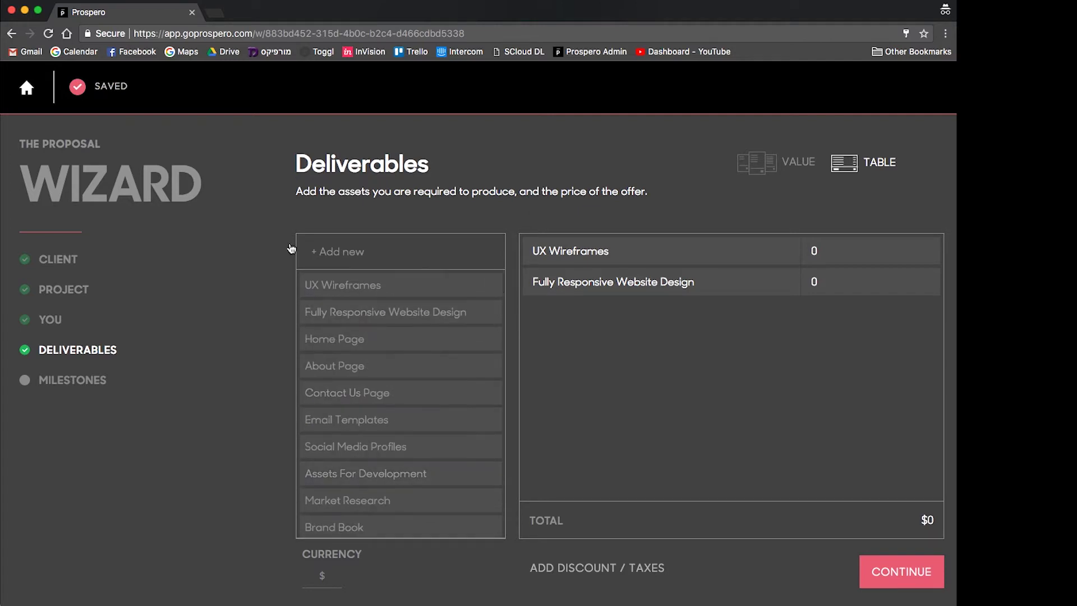
left_click(359, 338)
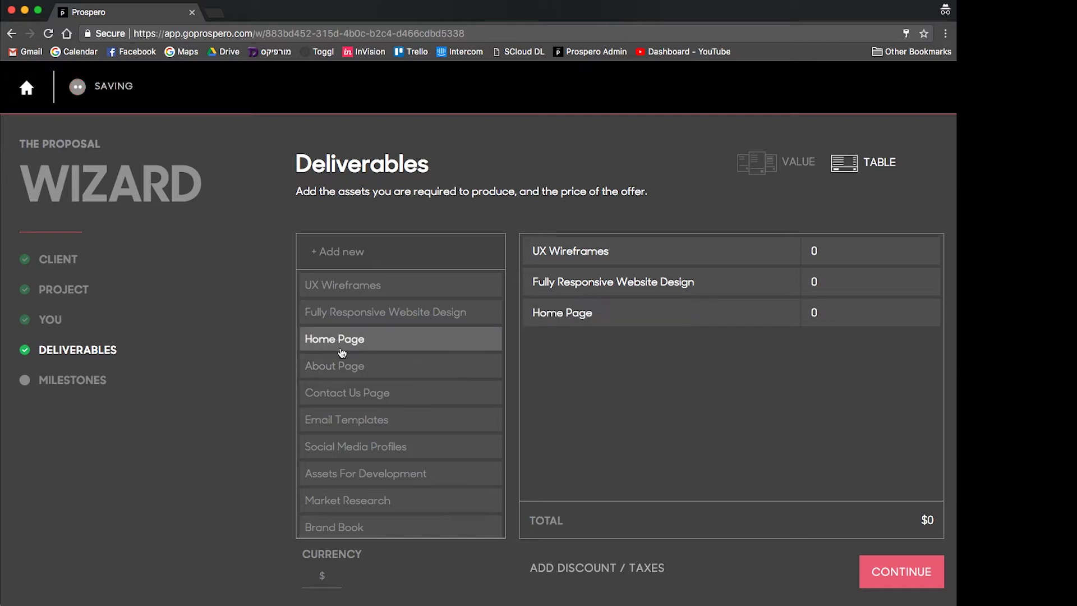
left_click(353, 371)
scroll(345, 319, "down", 5)
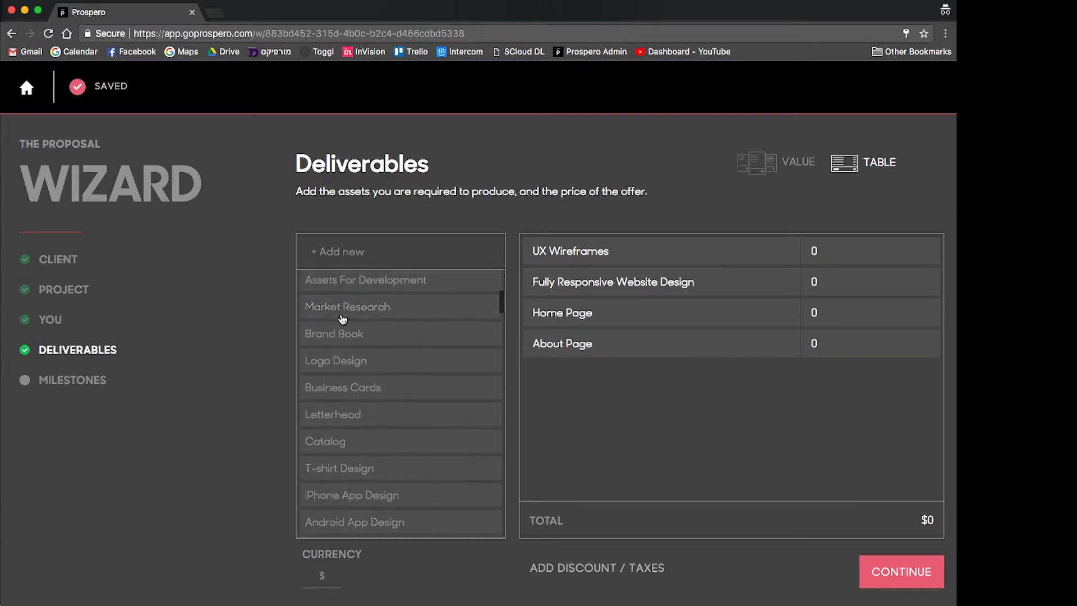
scroll(348, 320, "down", 3)
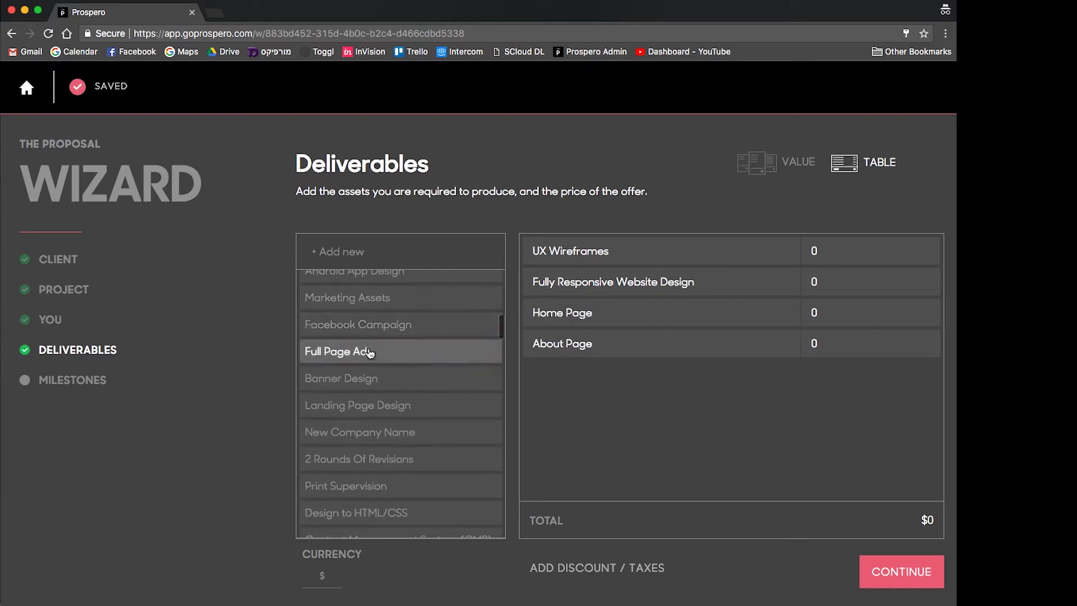
scroll(345, 457, "down", 2)
left_click(350, 447)
scroll(365, 369, "down", 4)
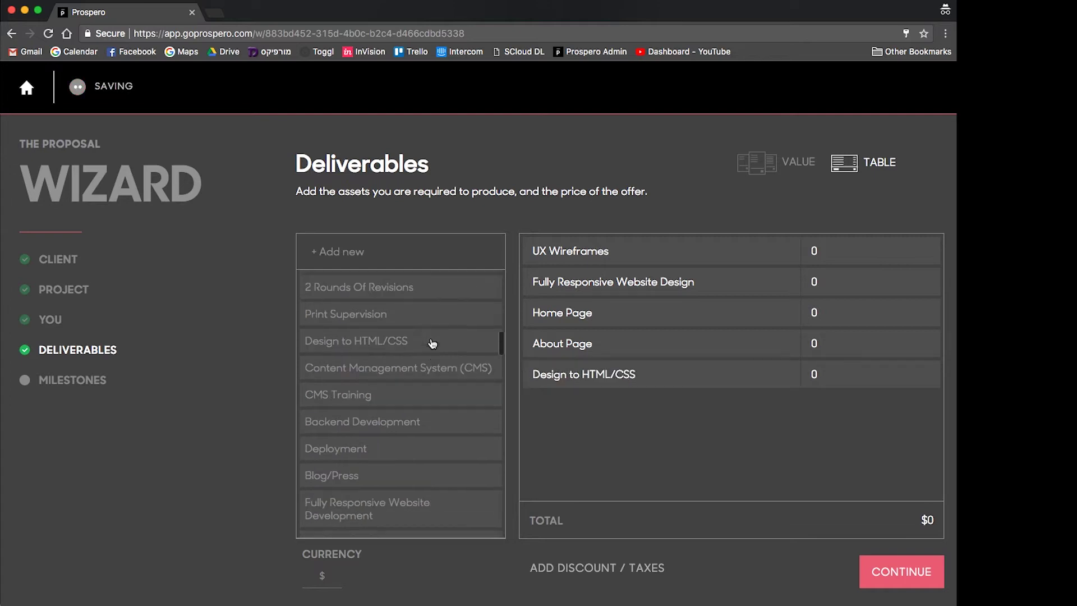
left_click(365, 369)
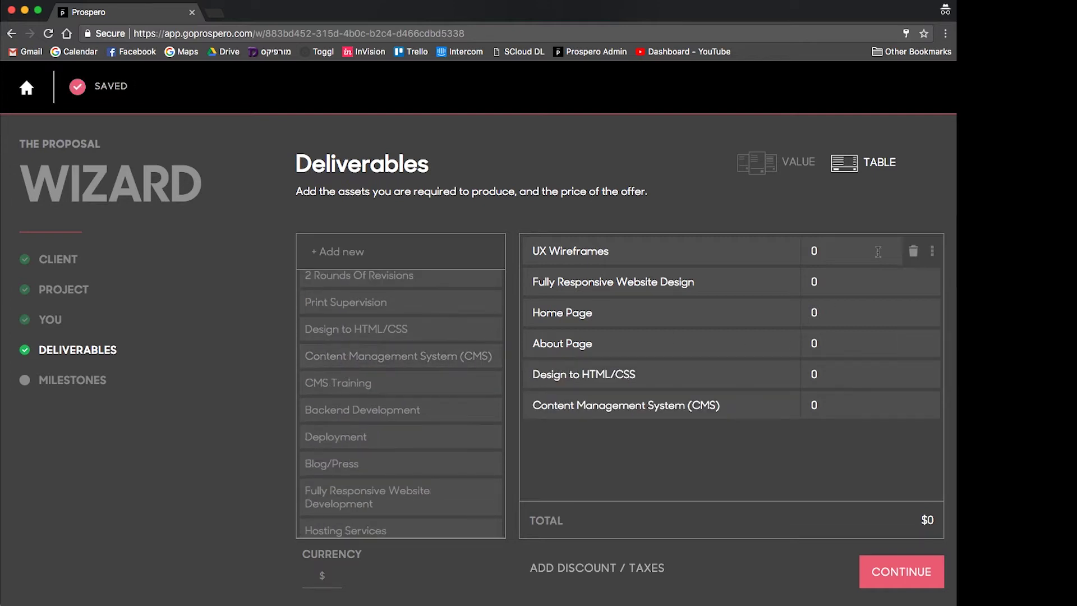
Price the first three items at 1,500, 3,300 and 3,400 for an $8,200 total, no discount
type("1500")
key("Tab")
type("20")
key("ctrl+z")
key("ctrl+z")
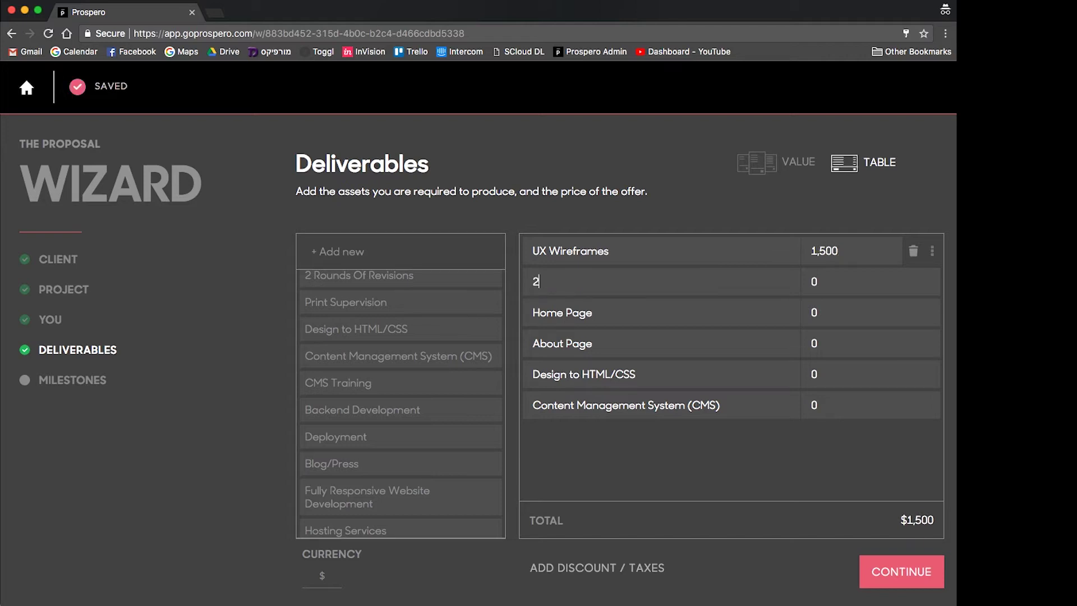
key("Tab")
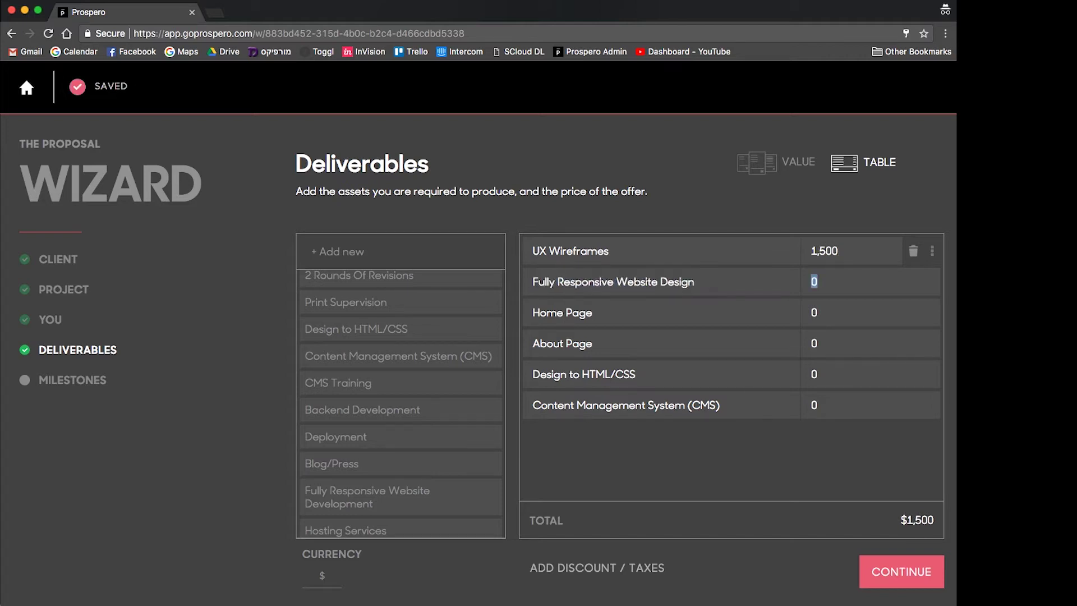
type("3300")
type("3400")
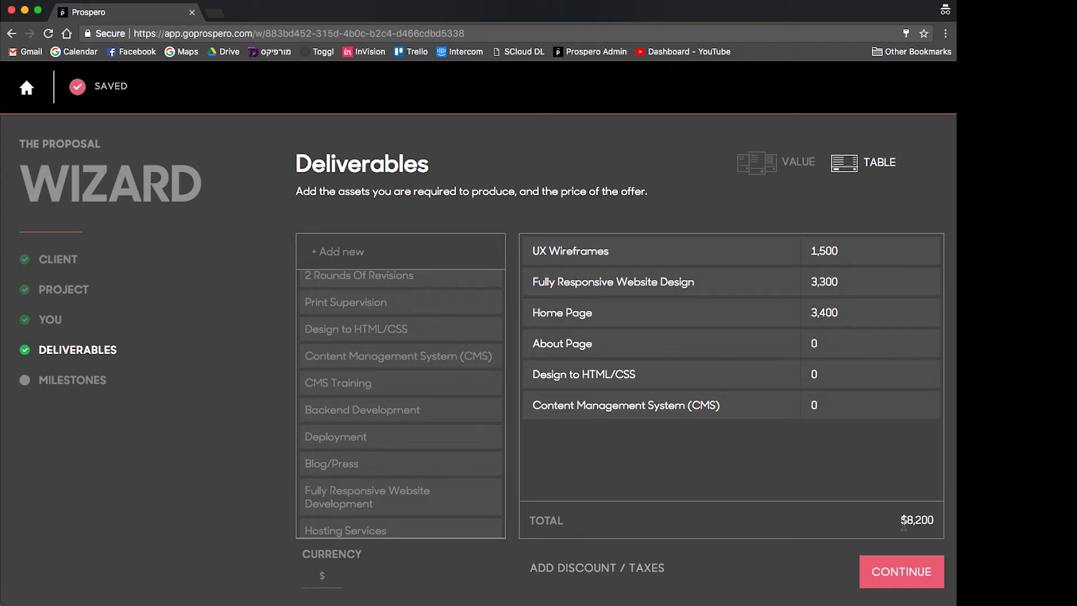
left_click(586, 568)
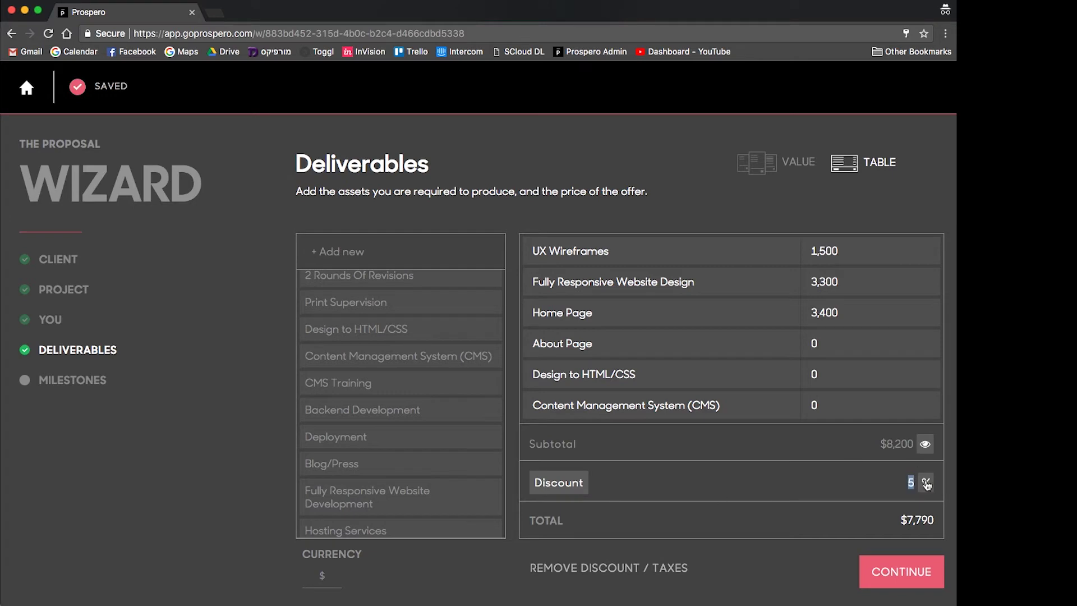
type("10")
left_click(563, 568)
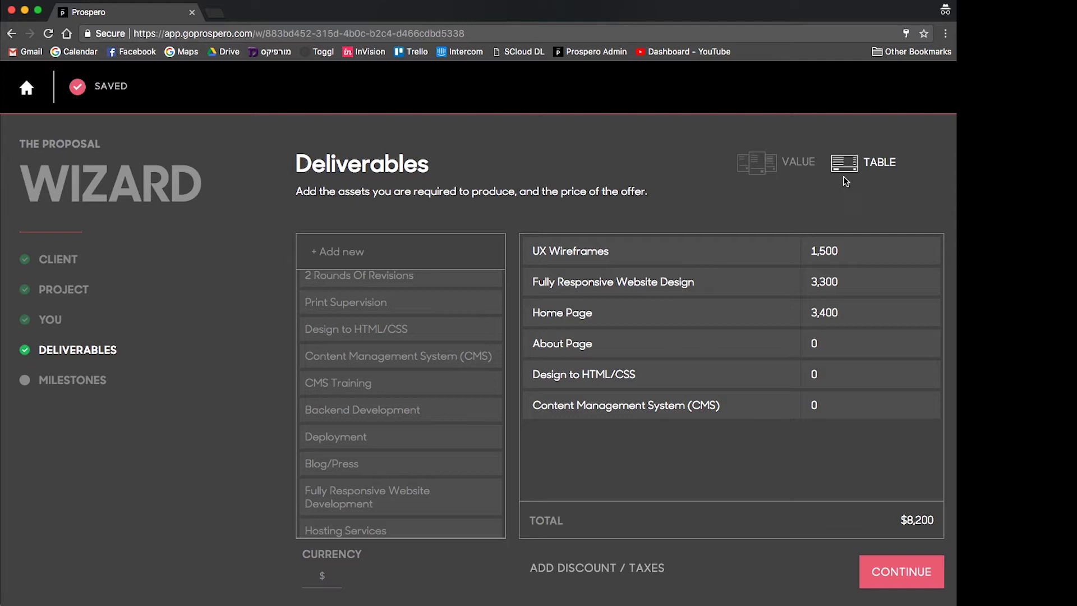
Switch to per-option pricing, set Option 1 to $10,000 and add CMS Training to Option 2
left_click(784, 172)
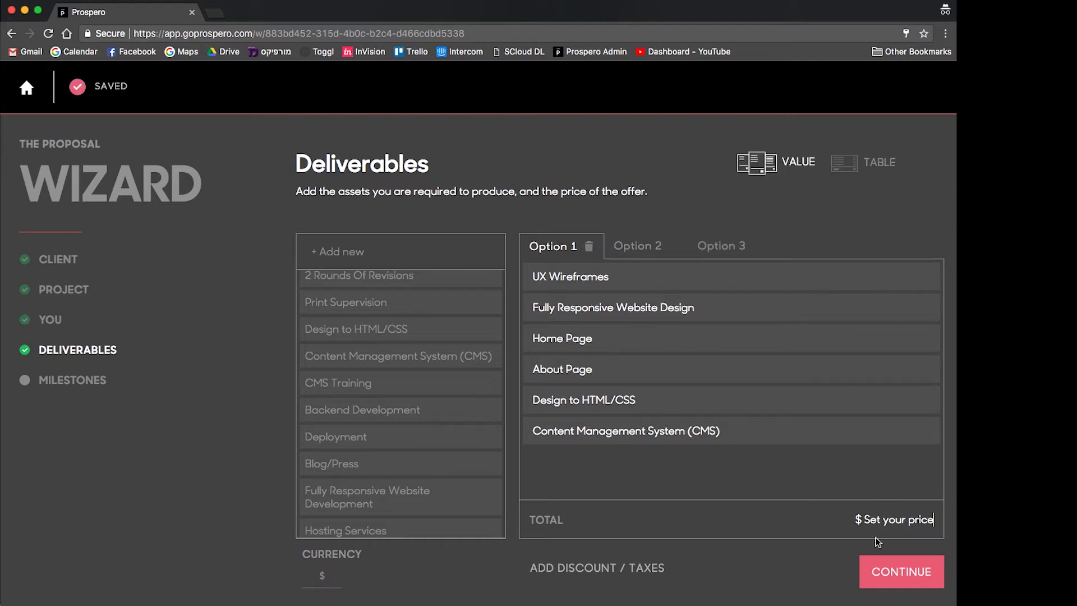
type("10,000")
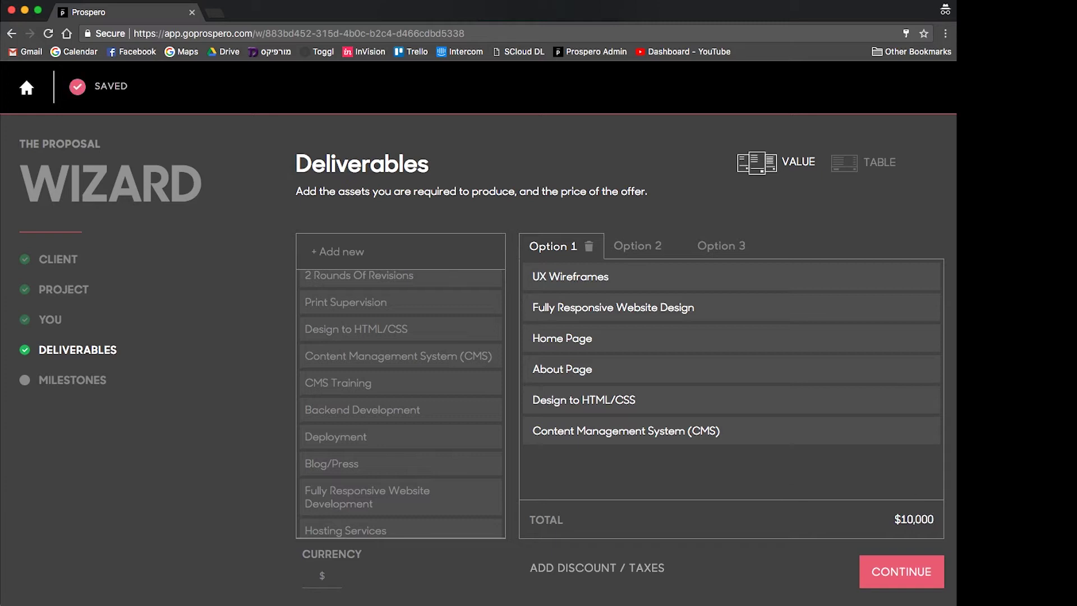
left_click(630, 247)
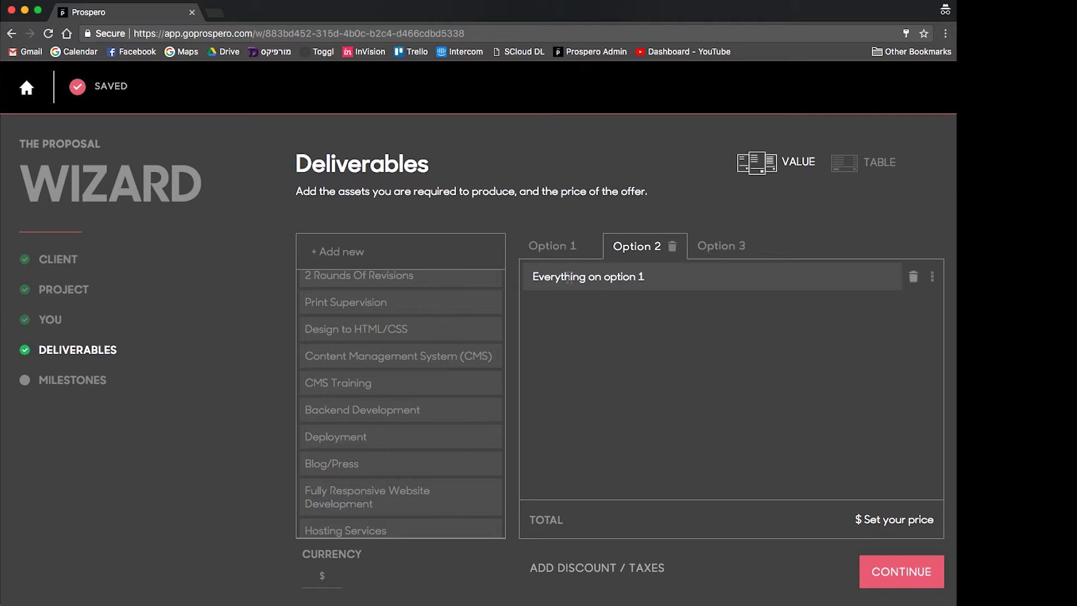
left_click(357, 389)
type("1200")
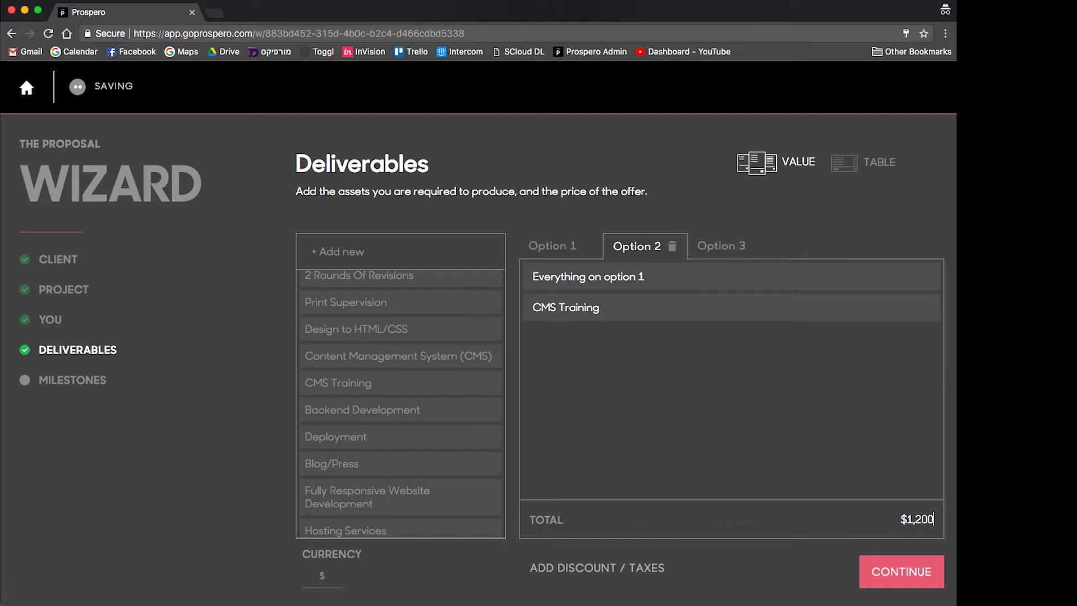
Add Deployment to Option 3 and set its total to $15,000
left_click(721, 245)
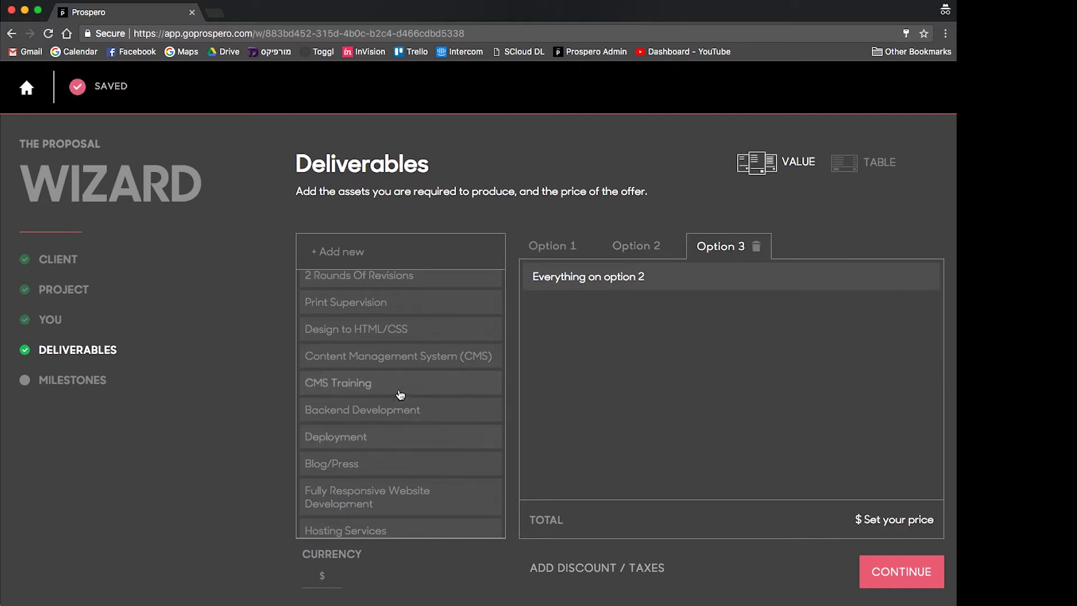
scroll(370, 415, "down", 1)
left_click(345, 433)
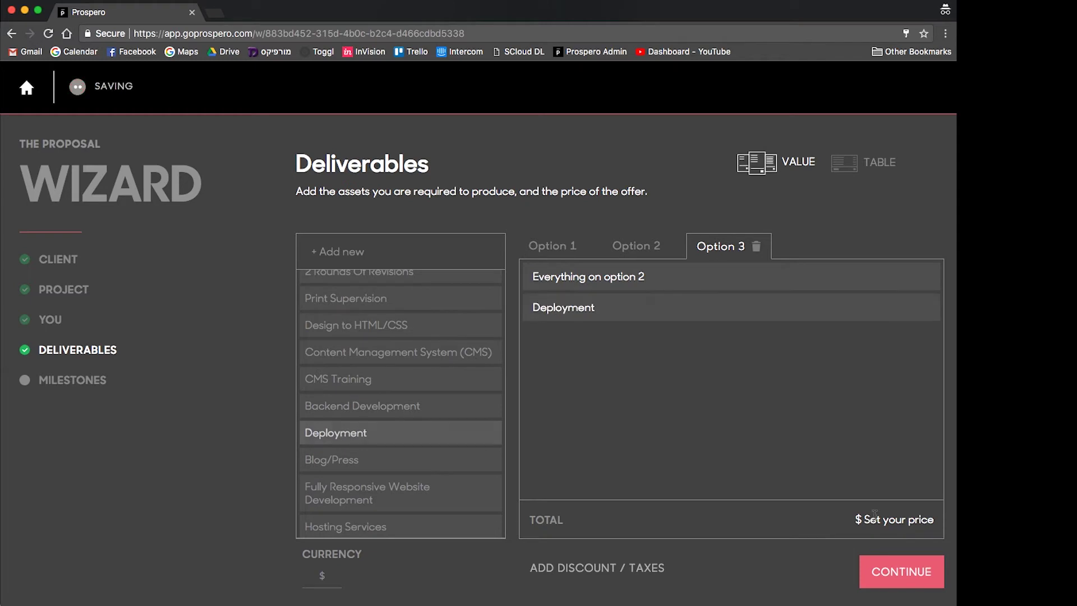
left_click(875, 516)
type("150000")
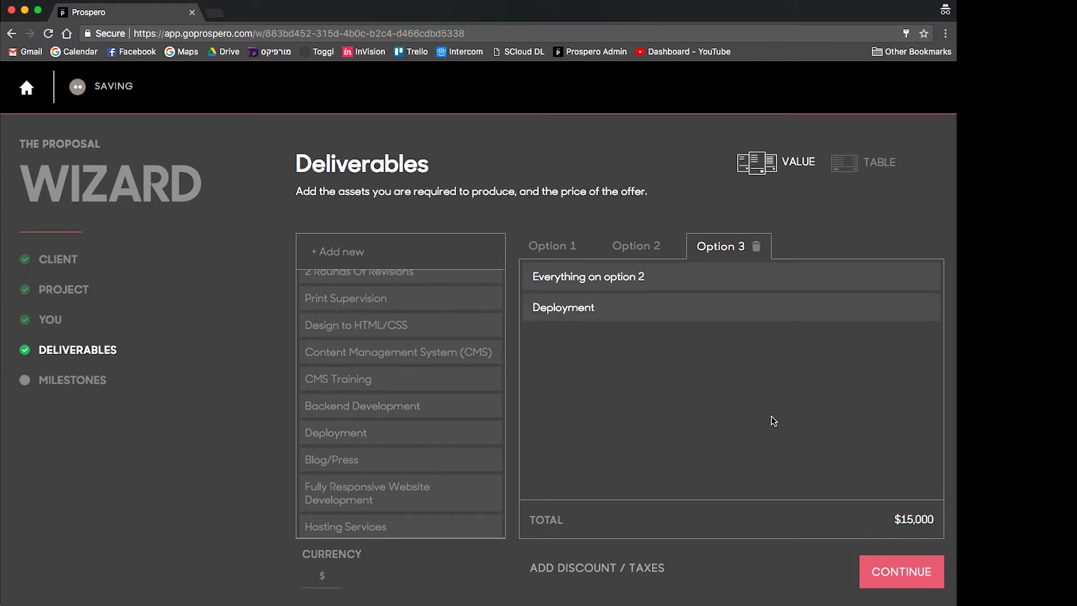
Continue to Milestones and add Phase 1, Phase 2 and Phase 3
left_click(875, 569)
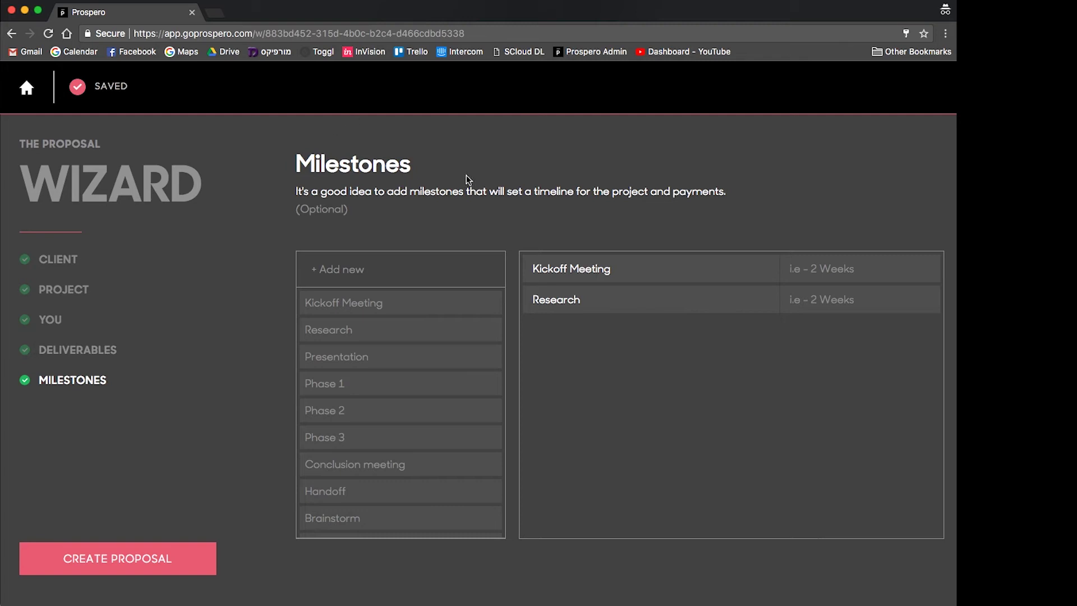
left_click(342, 384)
left_click(339, 410)
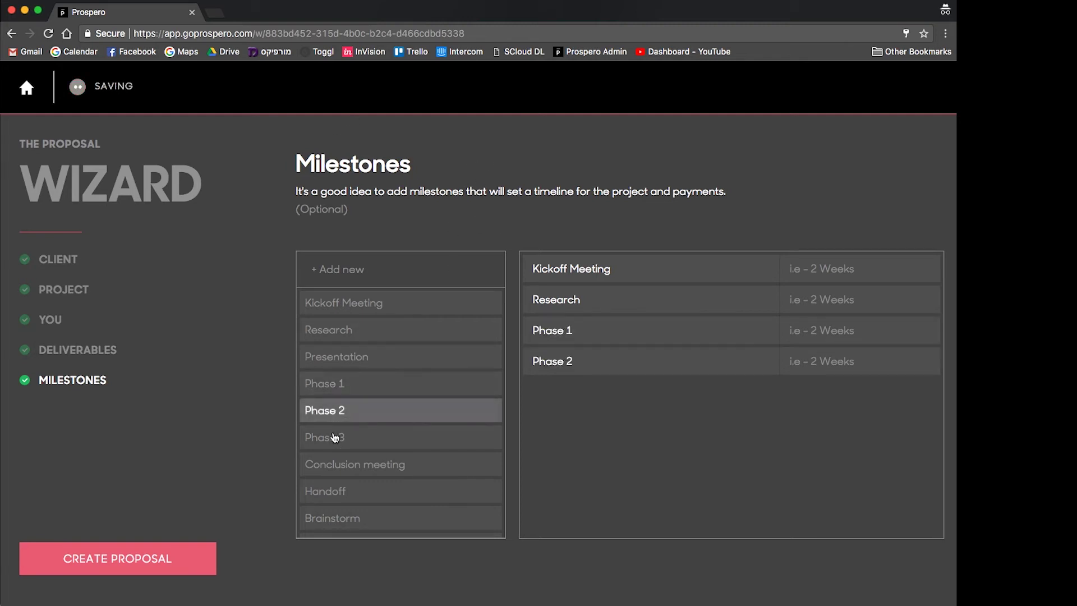
left_click(338, 437)
Set durations: Kickoff Meeting Tomorrow, Research 1 Week, each phase 1 Month
left_click(804, 272)
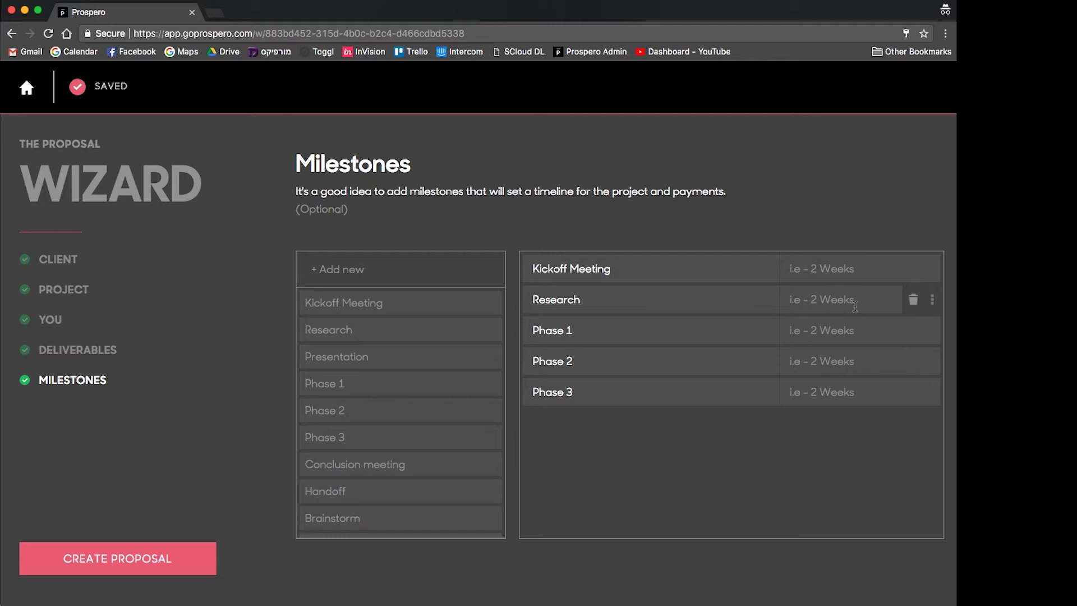
type("To")
key("Tab")
key("Tab")
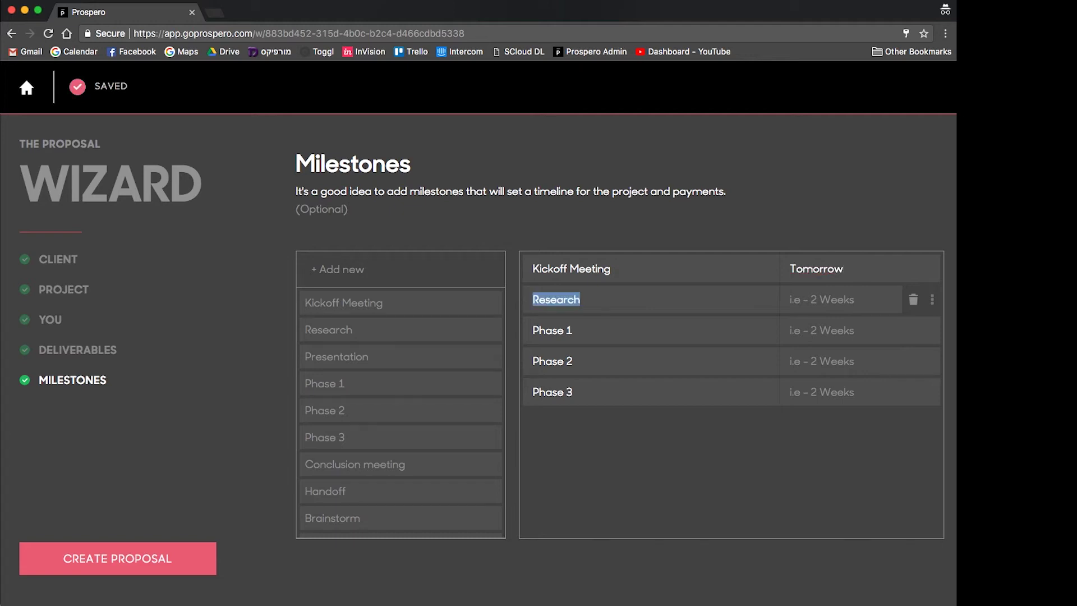
type("1 ")
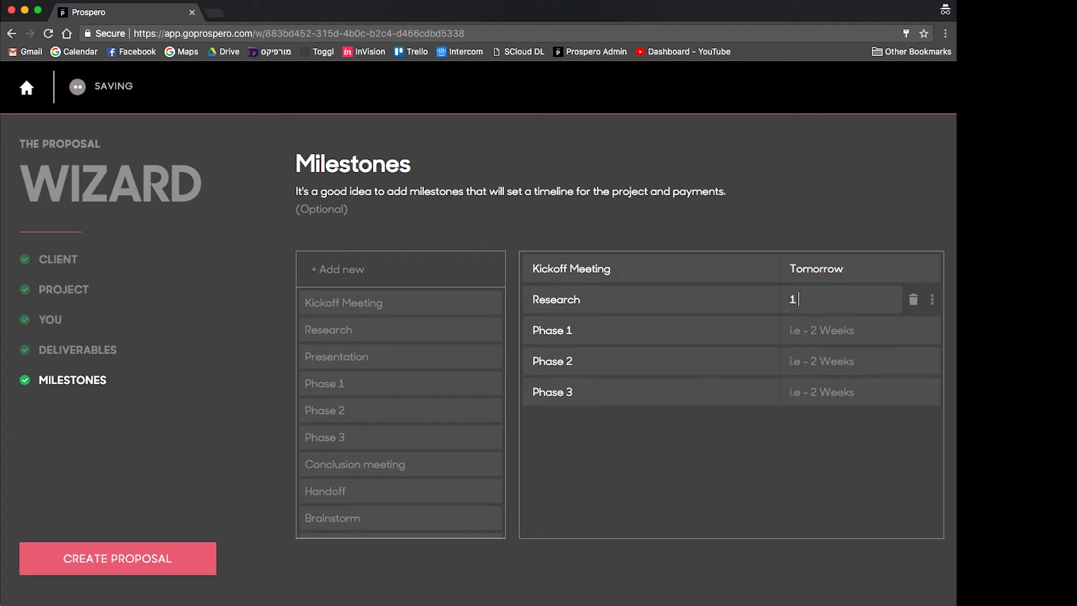
type("Week")
key("Tab")
key("Tab")
type("1")
type("h")
key("Tab")
key("Tab")
type("1 Mon")
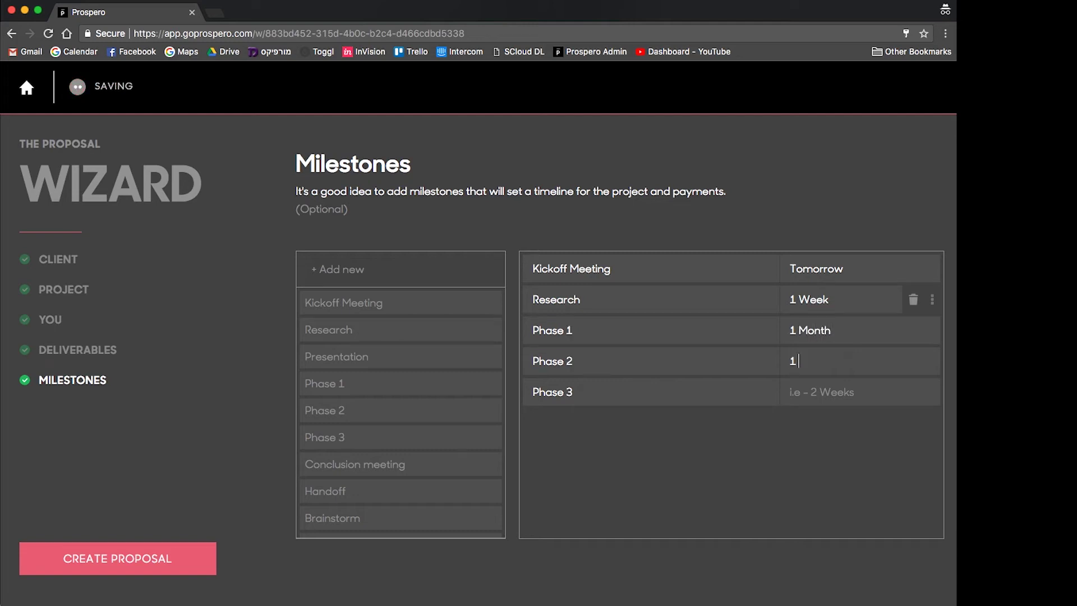
type("th")
key("Tab")
key("Tab")
type("1 Mon")
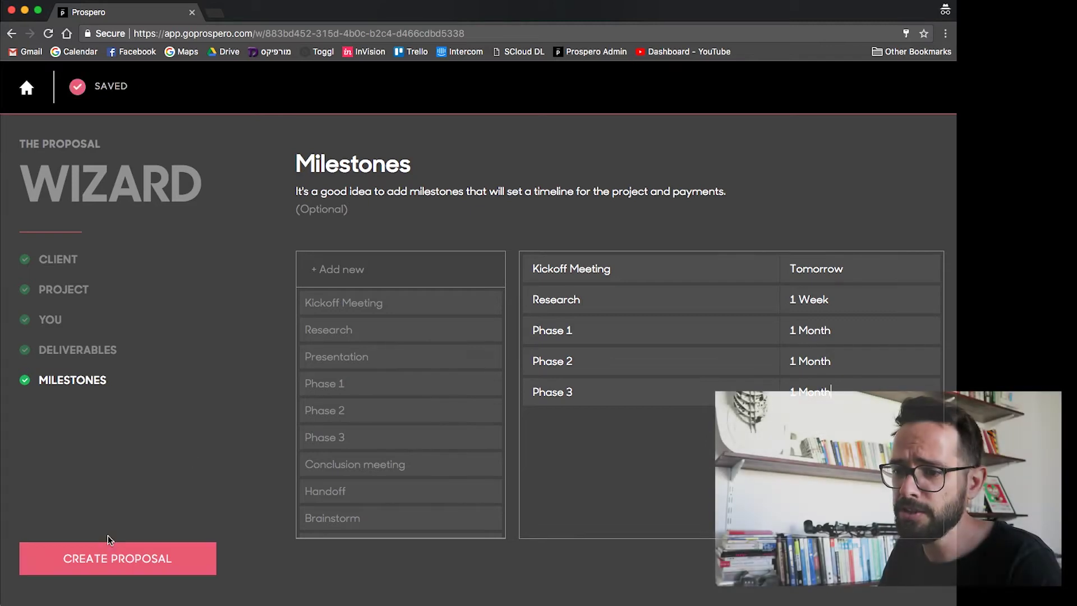
Generate the proposal from the wizard and scroll through it in the editor
left_click(110, 562)
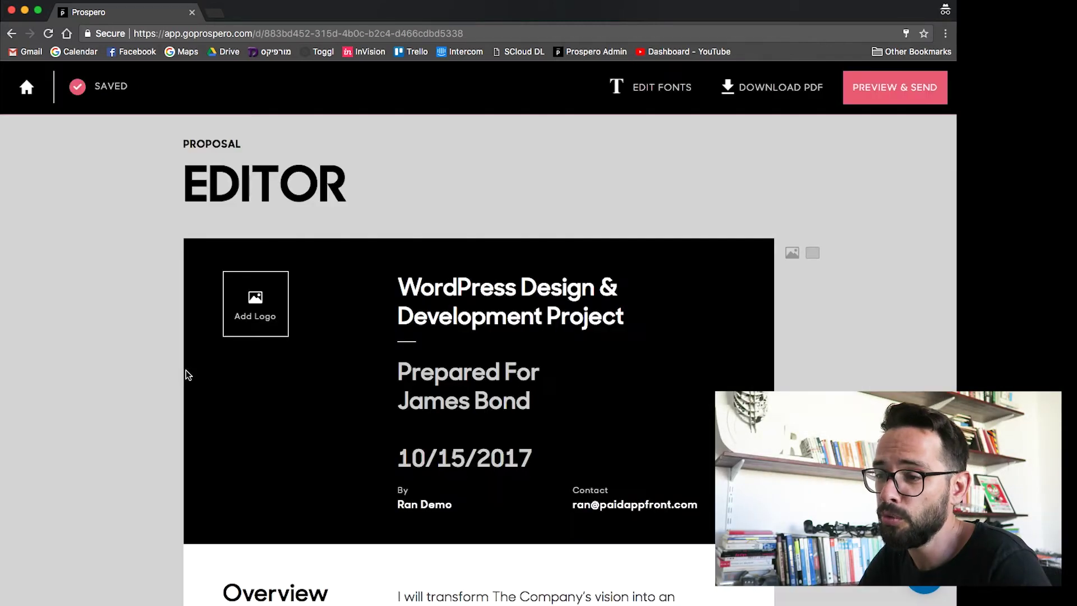
scroll(613, 273, "down", 6)
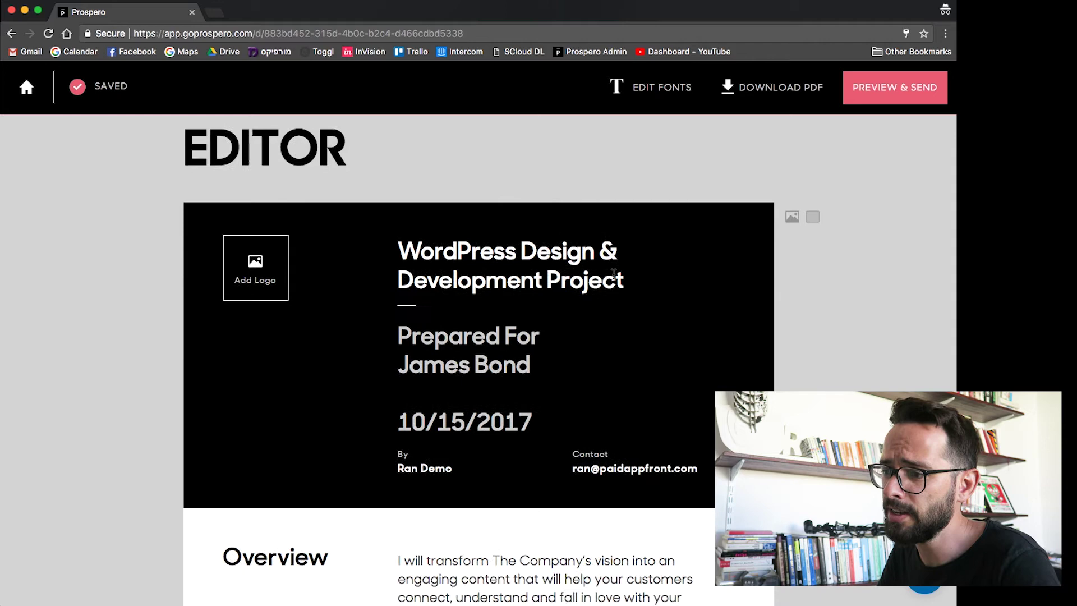
scroll(551, 216, "down", 15)
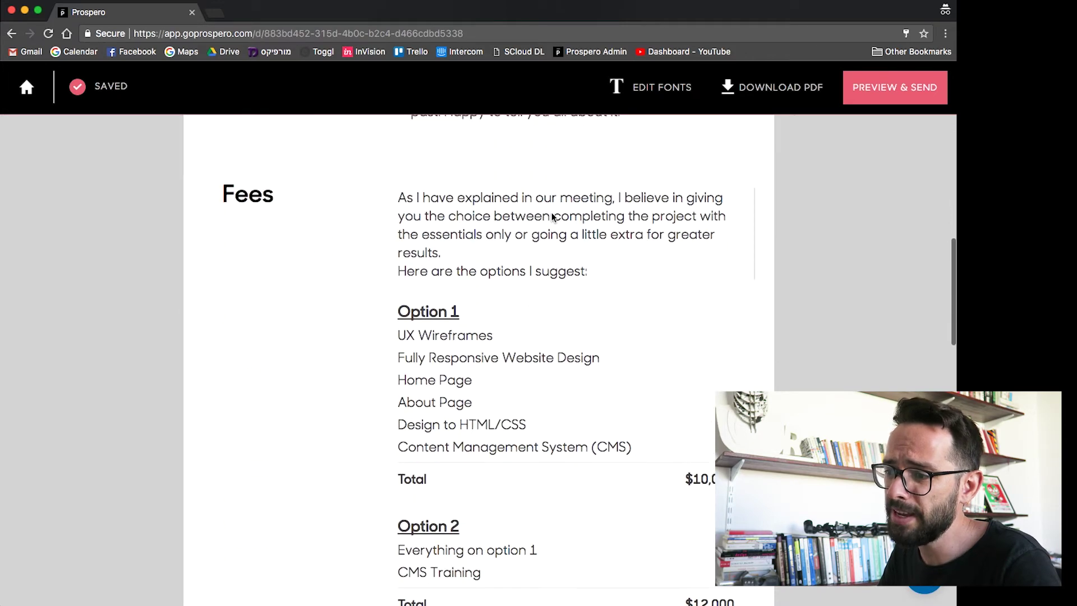
scroll(852, 325, "down", 16)
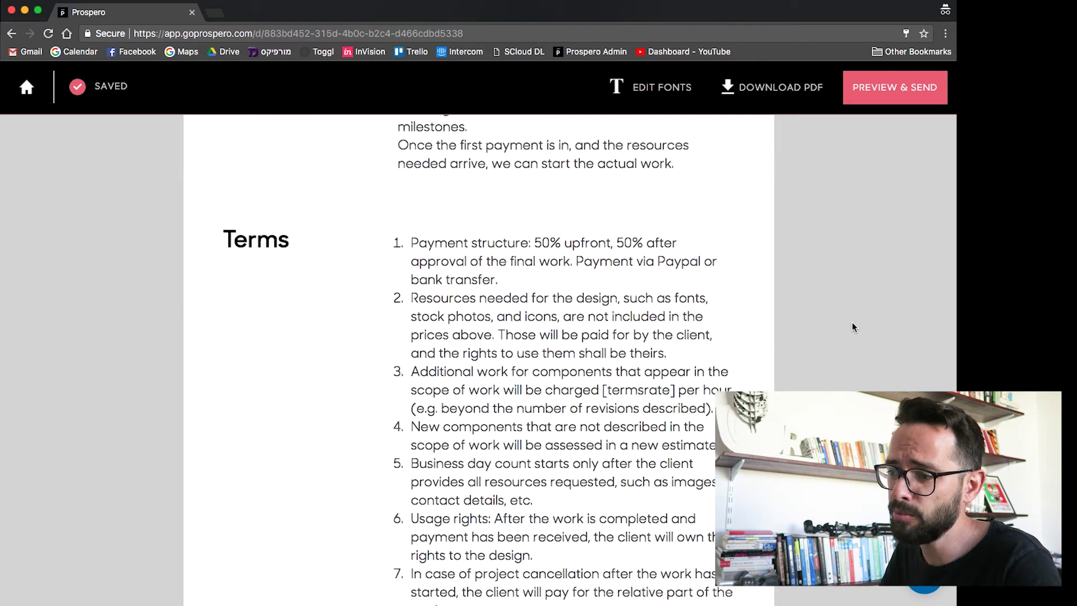
scroll(852, 327, "up", 20)
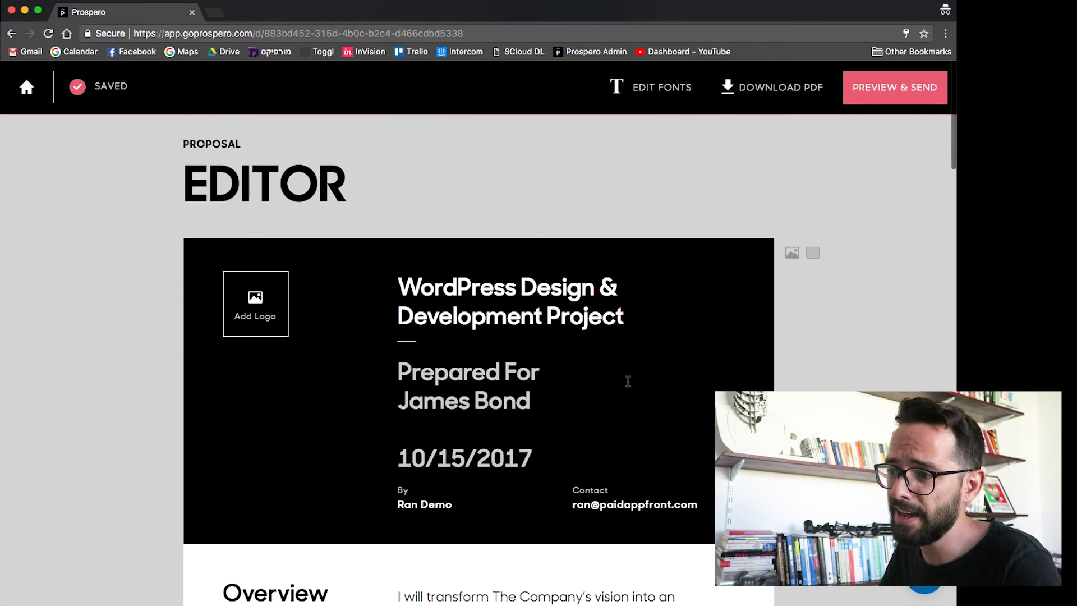
scroll(628, 382, "down", 3)
Make the phrase 'content that will help' in the Overview bold
left_click_drag(399, 394, 596, 394)
left_click_drag(460, 394, 589, 393)
left_click(439, 367)
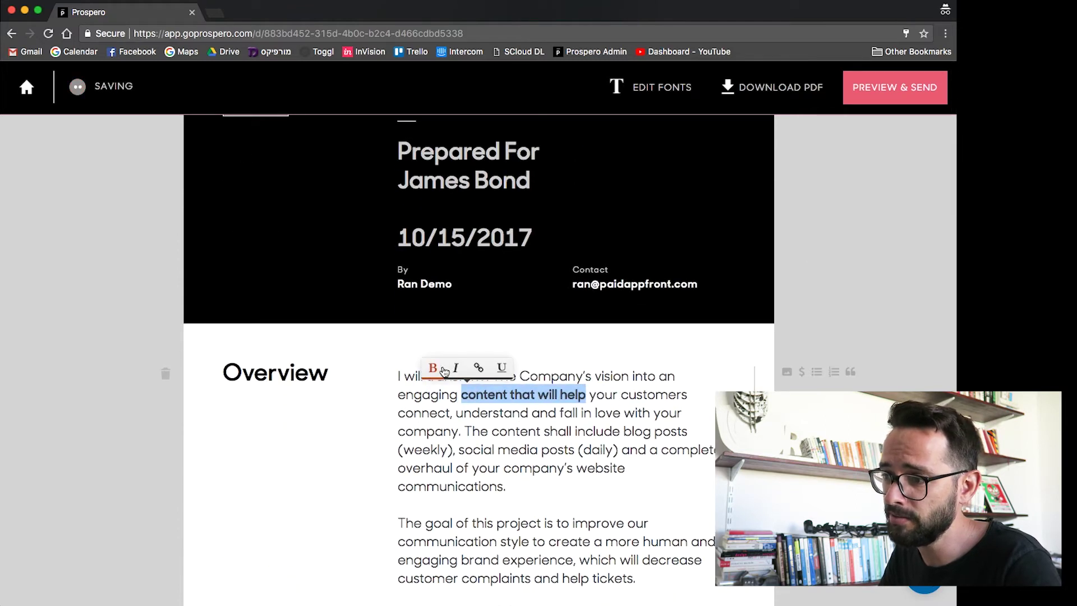
left_click(555, 449)
scroll(491, 394, "up", 4)
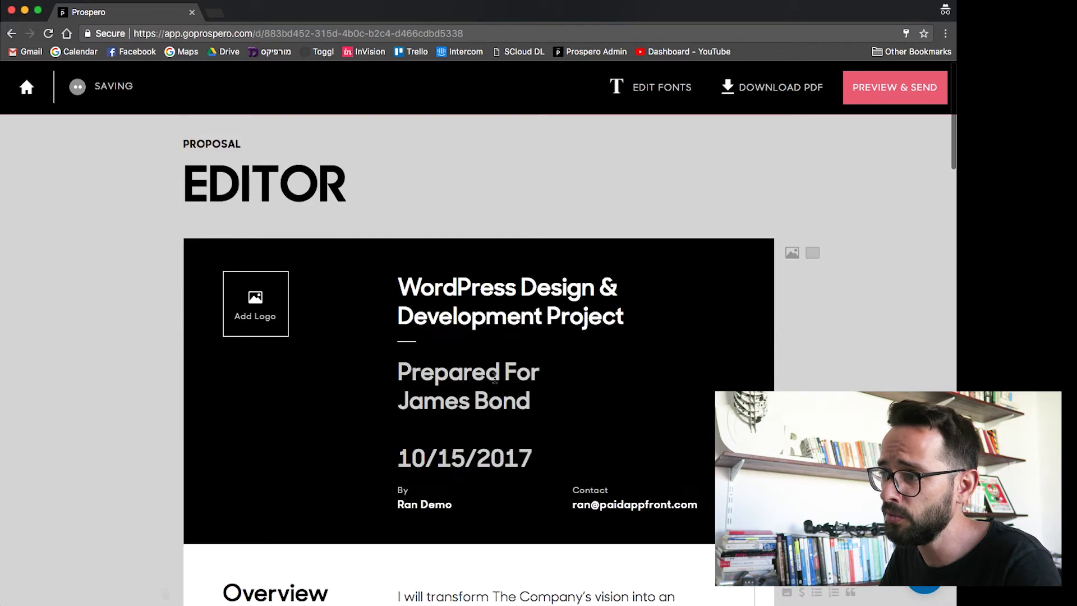
Set the pexels desk photo as cover background and the green smiley PNG as logo
left_click(792, 252)
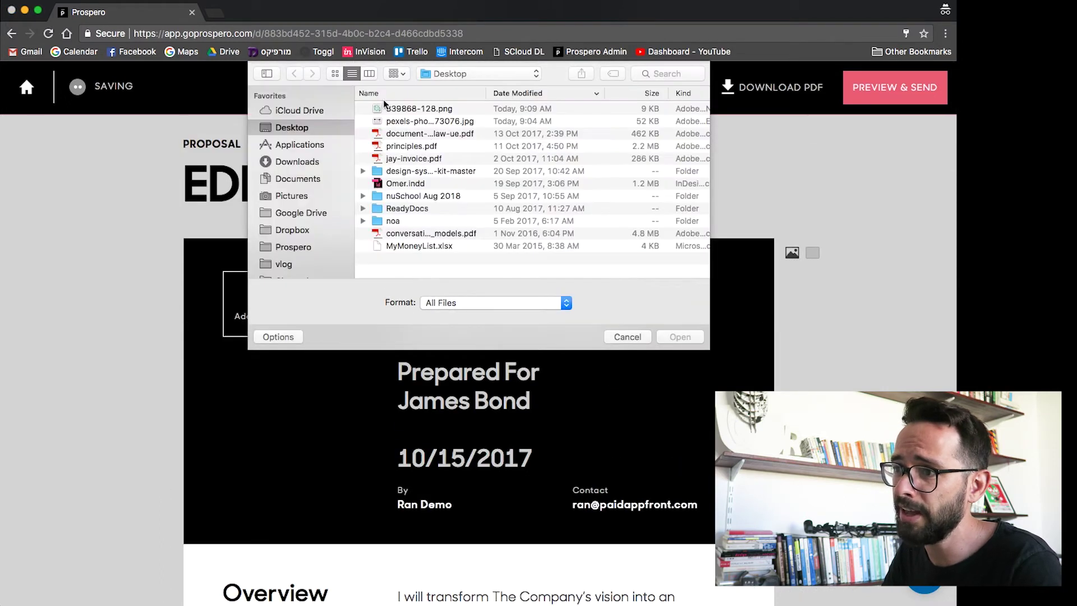
double_click(424, 118)
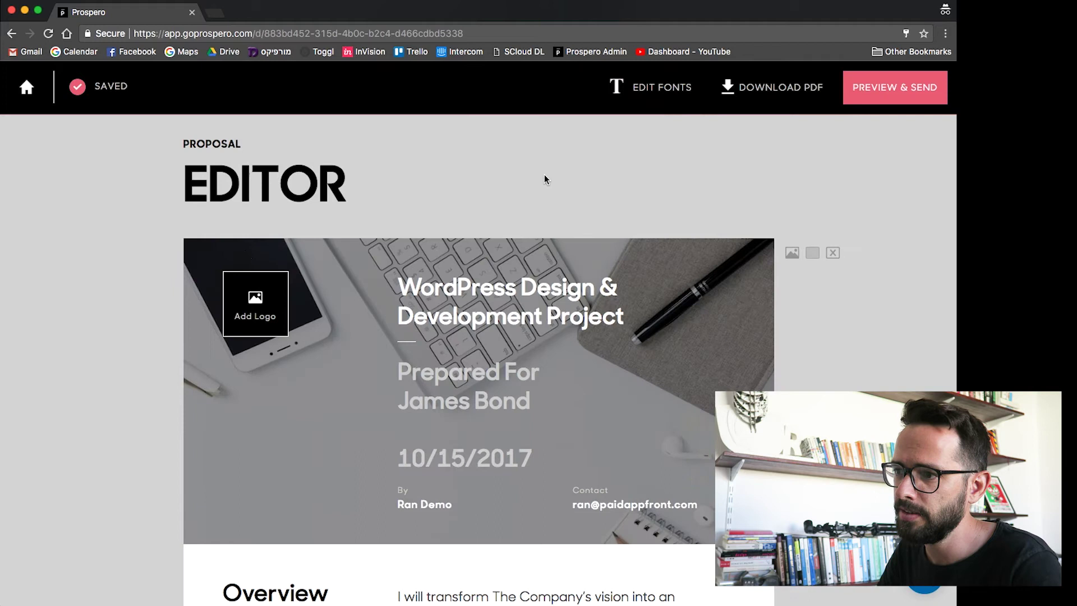
left_click(259, 304)
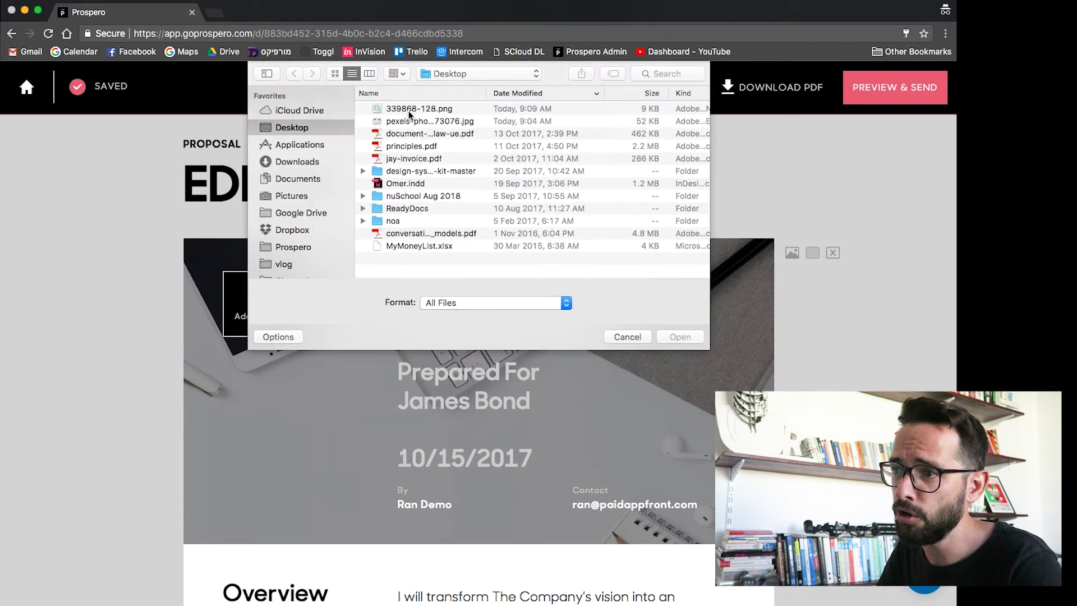
double_click(408, 103)
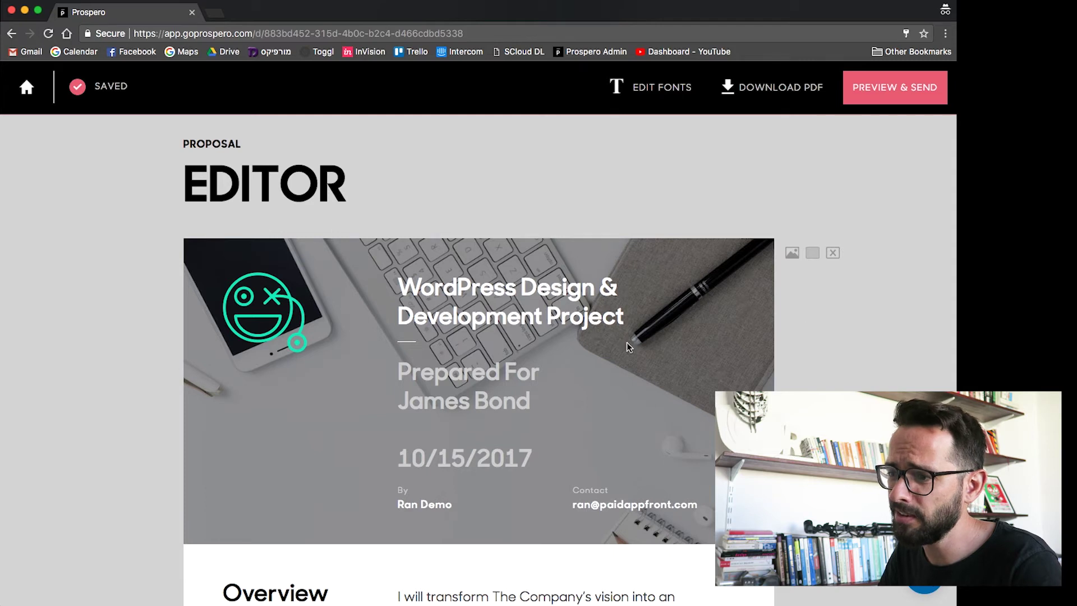
Scroll past the Why Me list down to the Fees section's pricing options
scroll(627, 343, "down", 5)
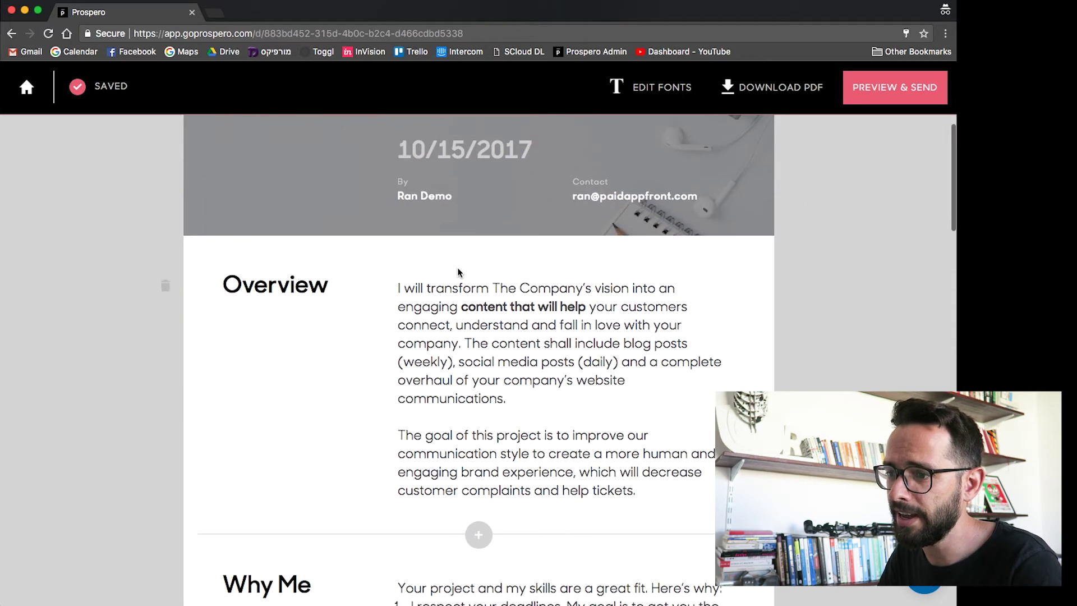
scroll(458, 273, "down", 6)
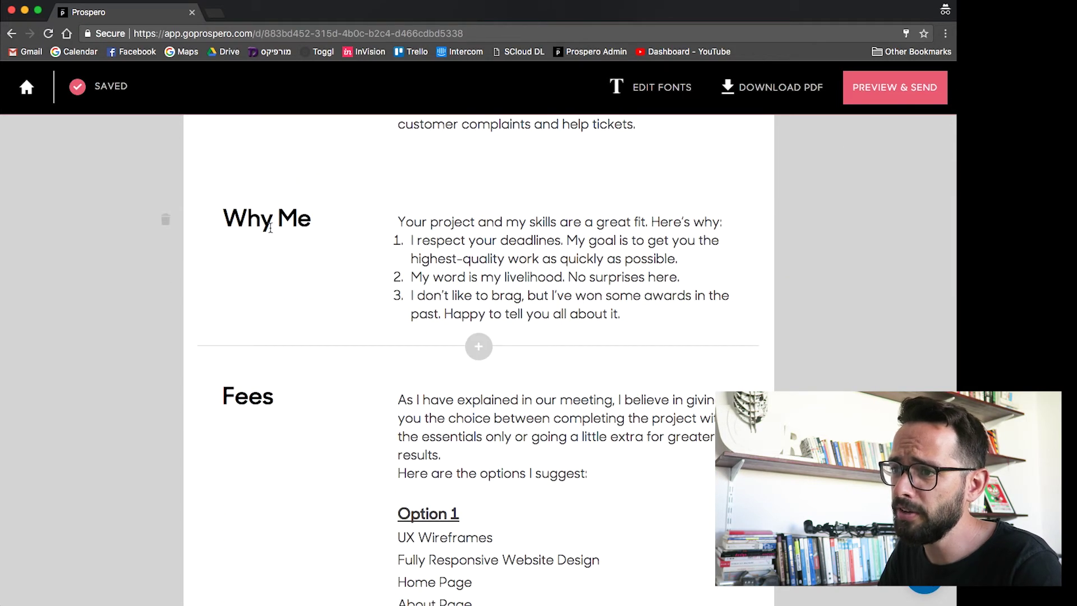
left_click_drag(416, 241, 617, 241)
left_click(611, 295)
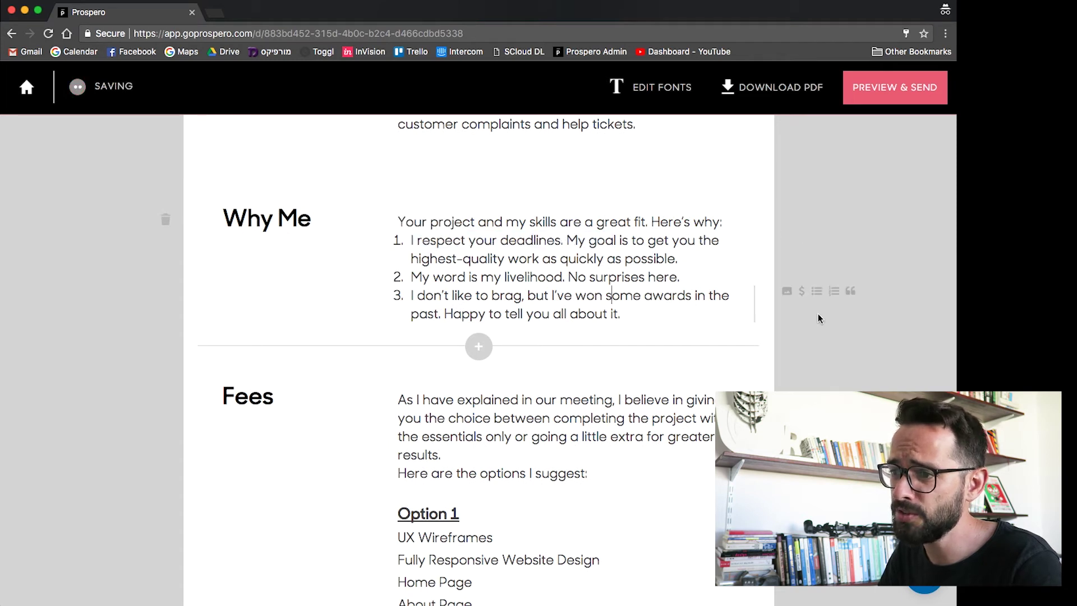
scroll(623, 241, "down", 3)
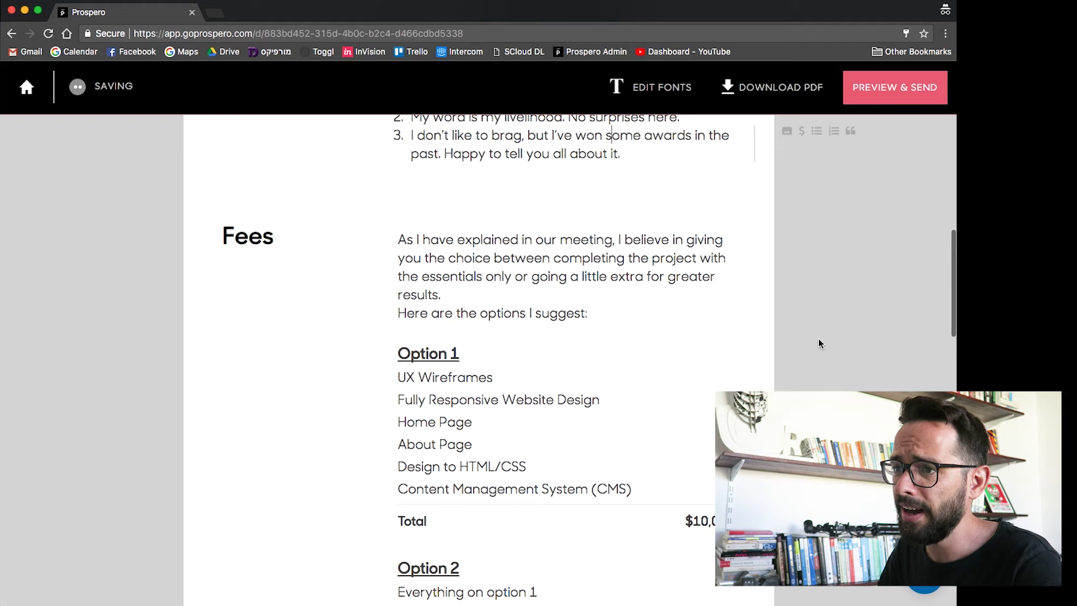
scroll(817, 343, "down", 2)
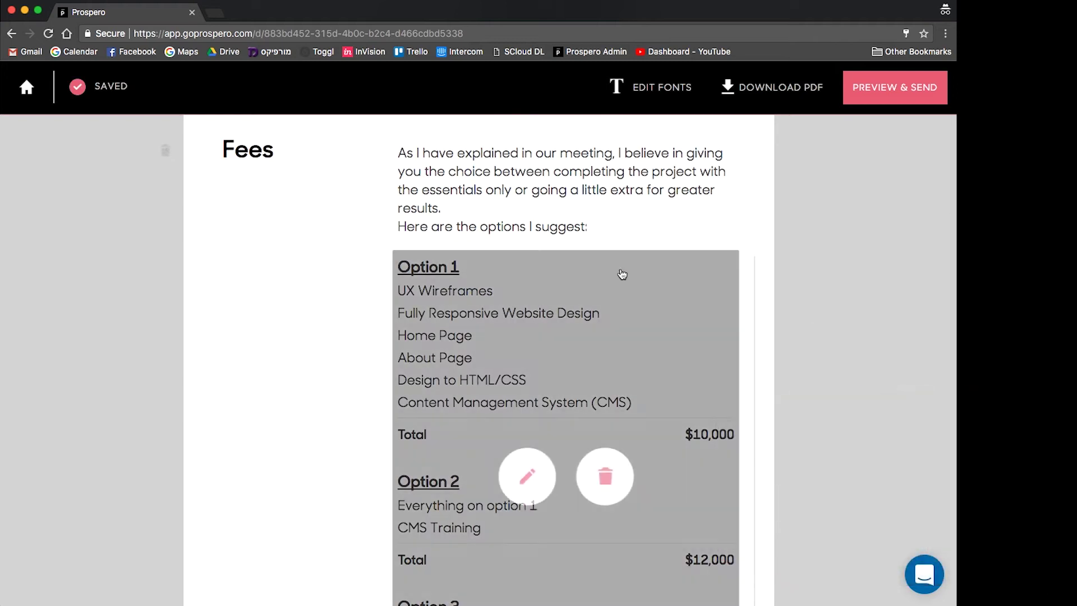
scroll(620, 271, "down", 3)
scroll(595, 301, "up", 3)
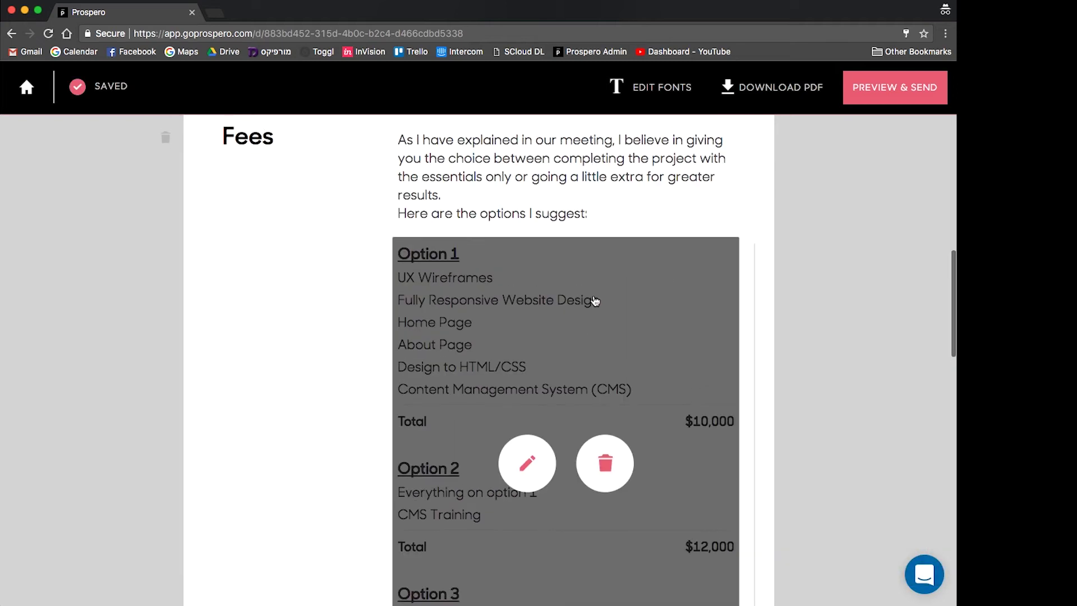
Rename fee options 1, 2 and 3 to Basic, Great Value and Delux
left_click(528, 464)
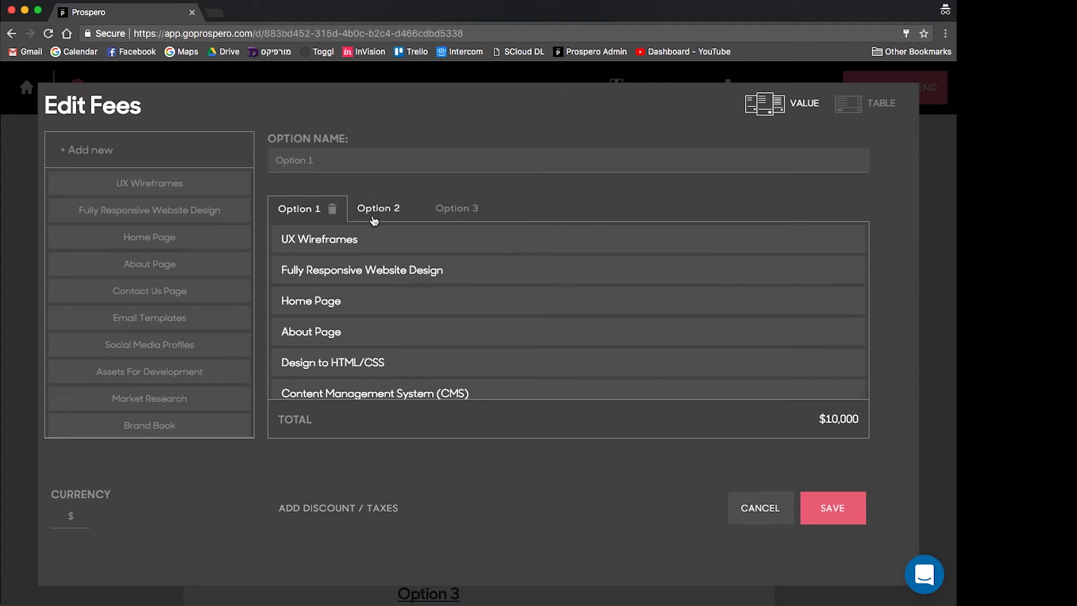
left_click(378, 208)
left_click(299, 208)
left_click_drag(315, 161, 258, 164)
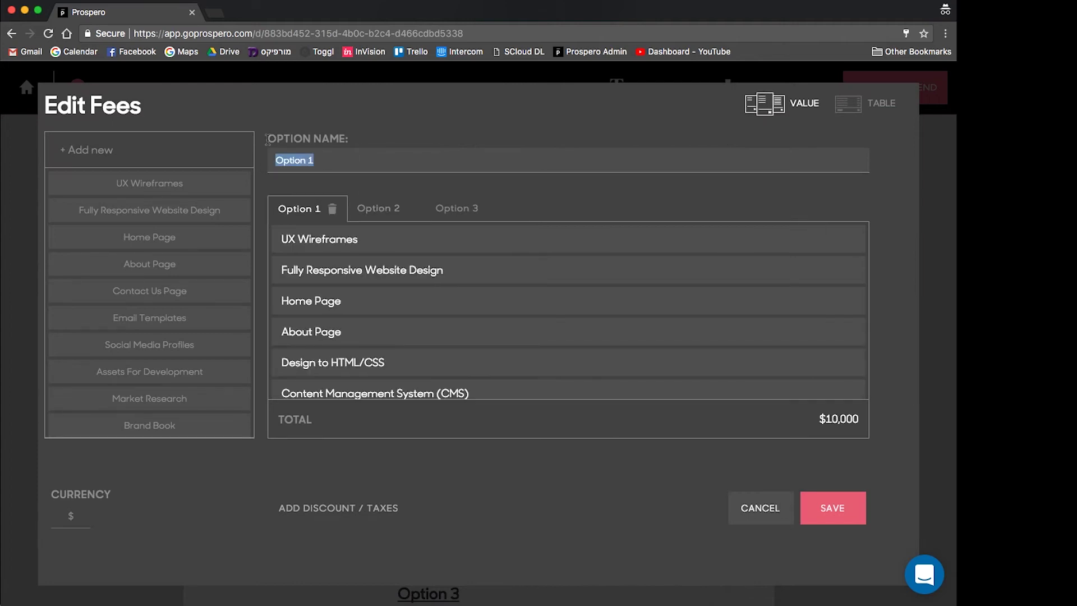
type("Basic")
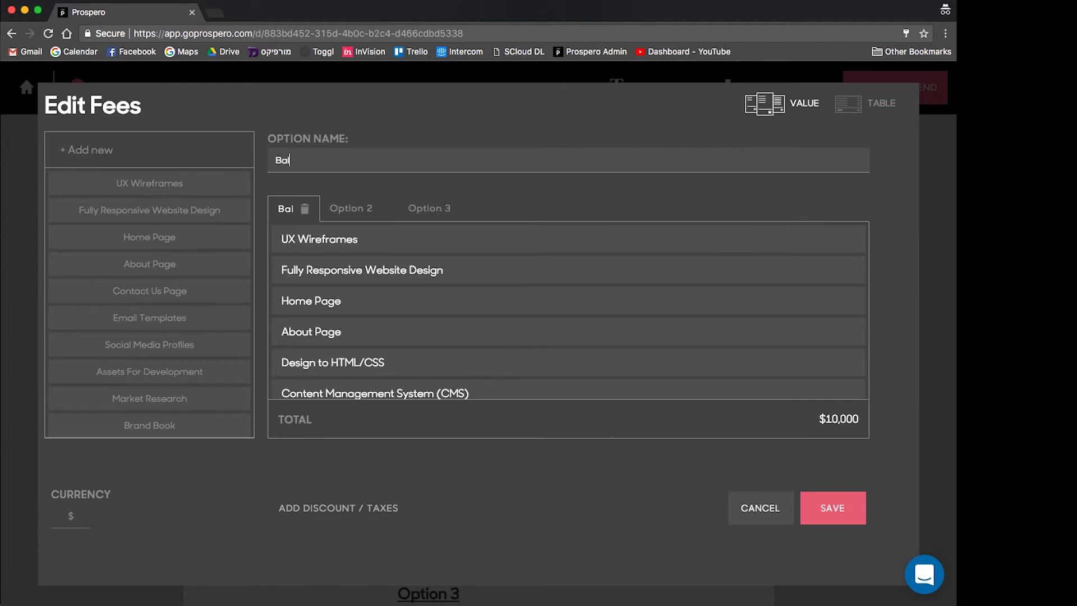
left_click(371, 210)
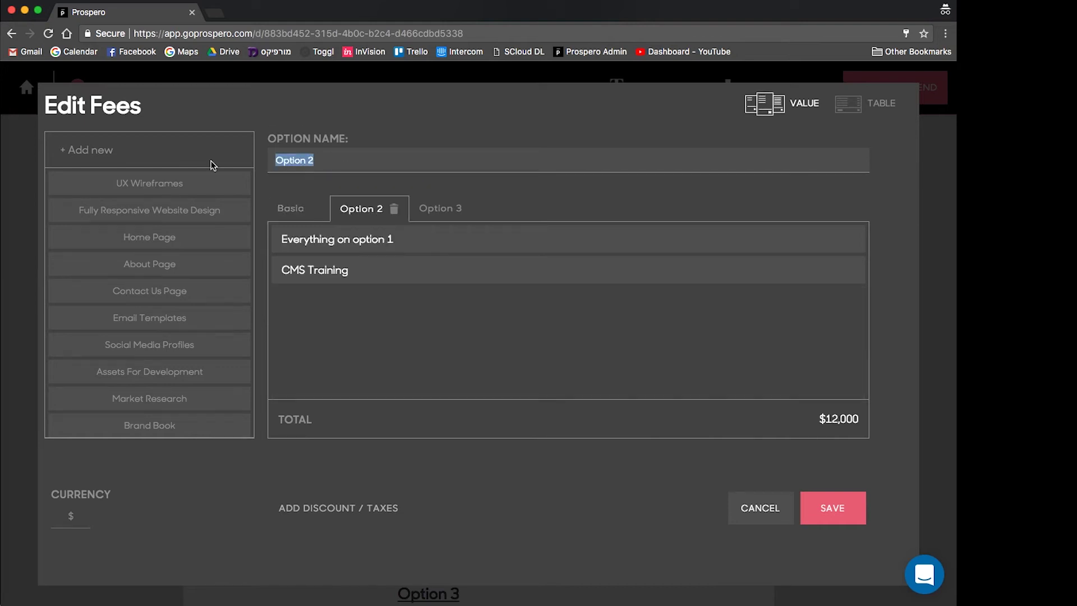
type("Great Value")
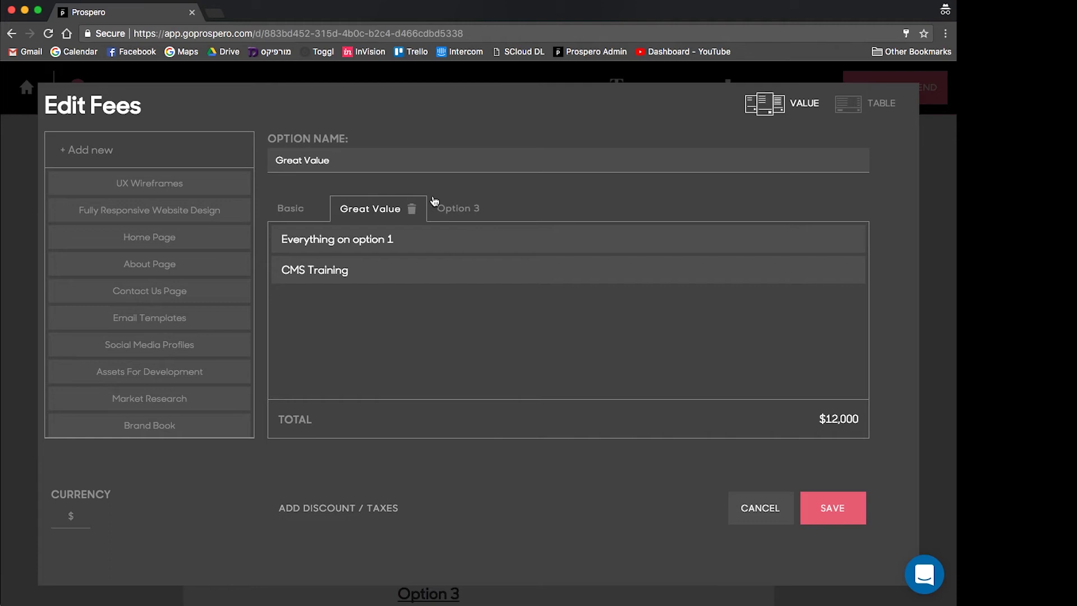
left_click(435, 205)
triple_click(297, 160)
type("Delu")
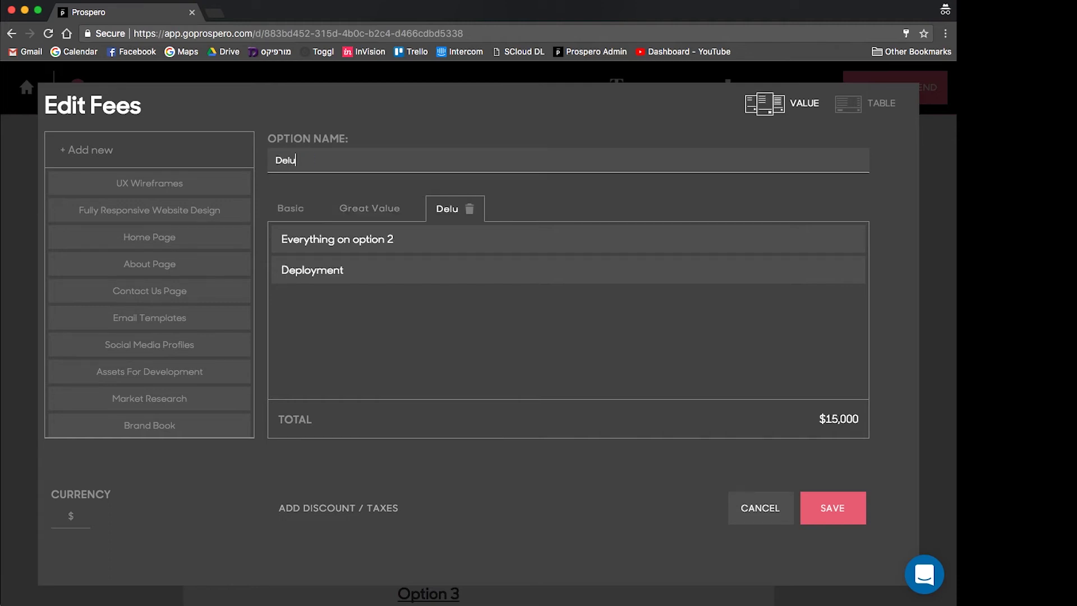
type("x")
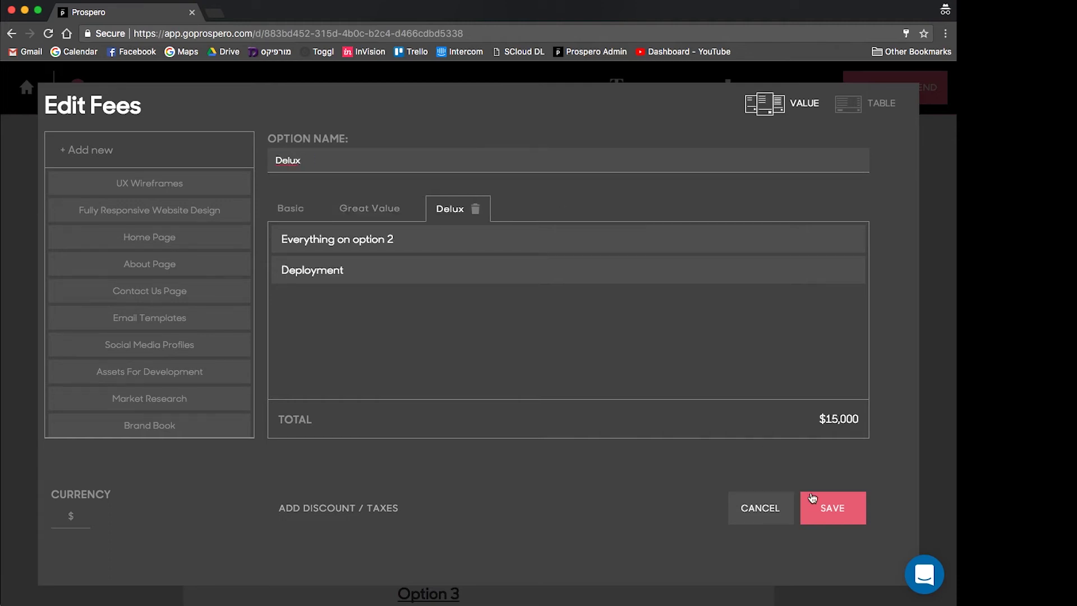
Save the renamed fee options and scroll further down the proposal
left_click(811, 497)
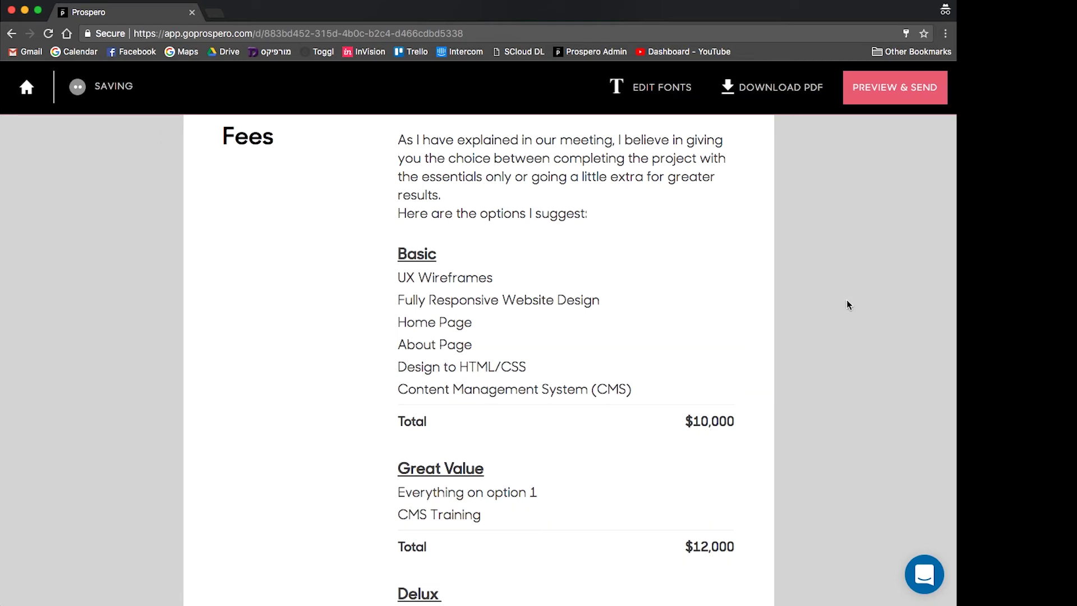
scroll(847, 300, "down", 5)
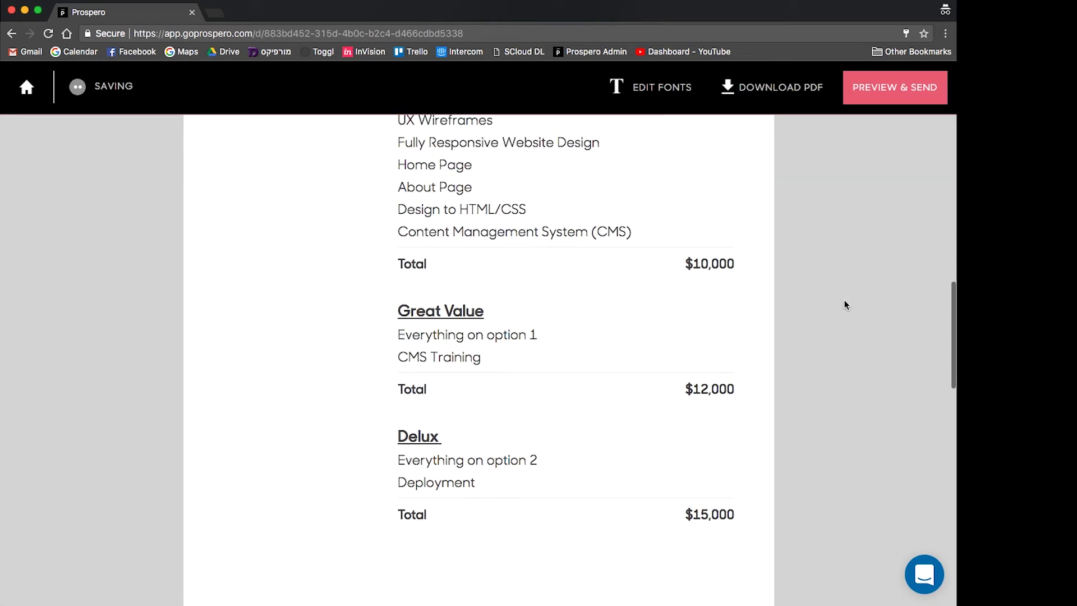
scroll(800, 274, "down", 13)
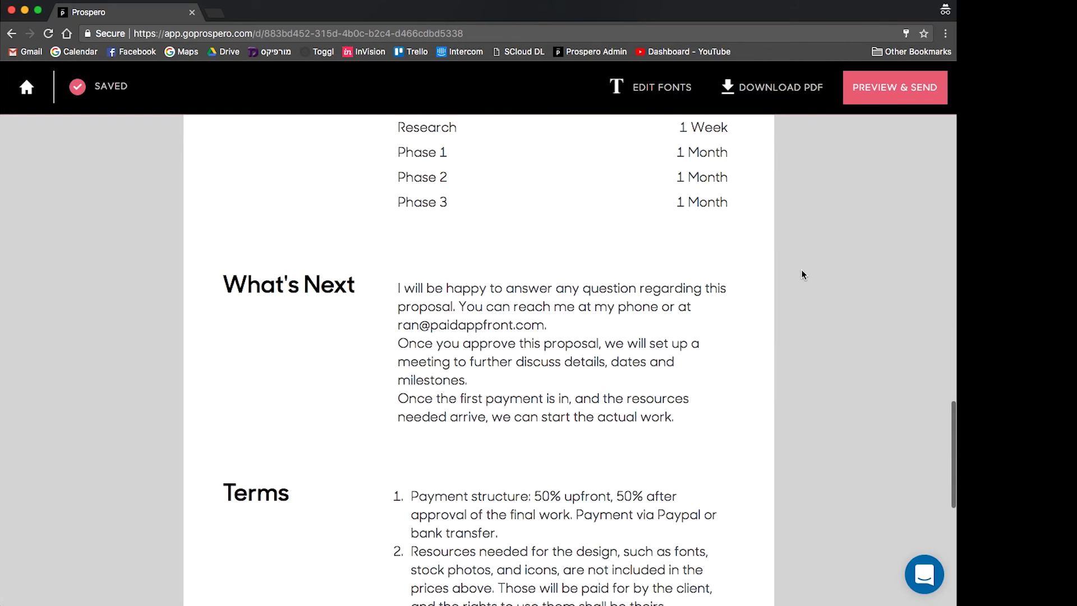
Insert a new section above Terms and title it 'Portfolio'
left_click(478, 218)
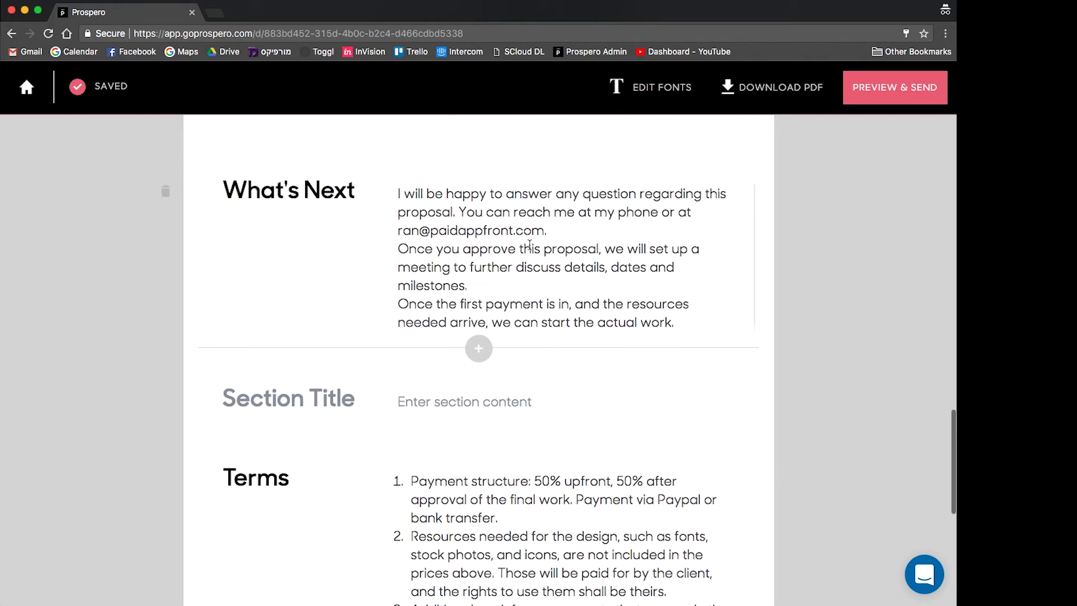
type("Porto")
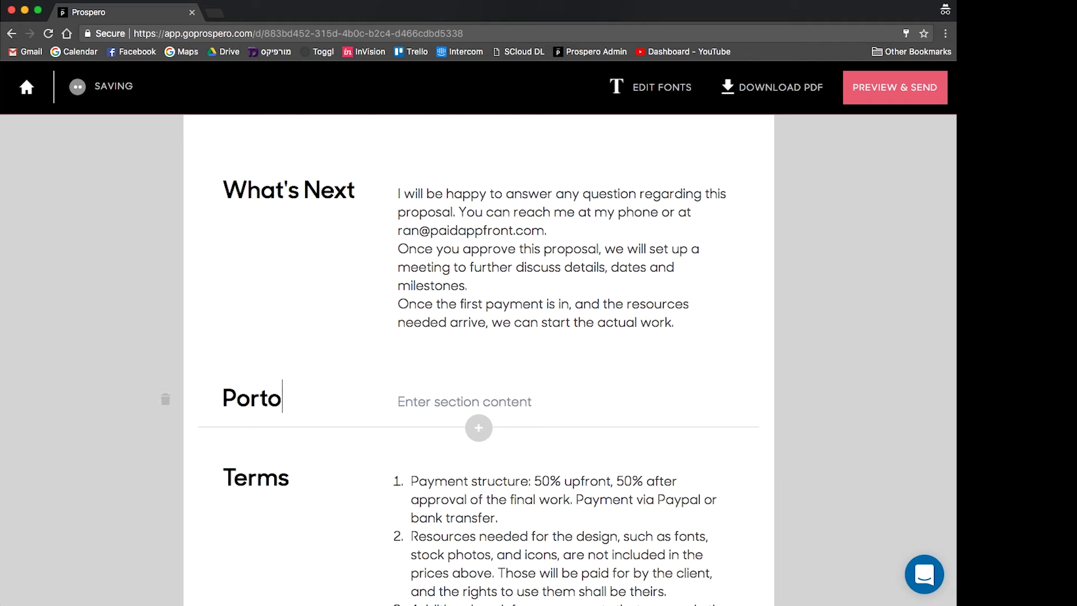
key("BackSpace")
type("folio")
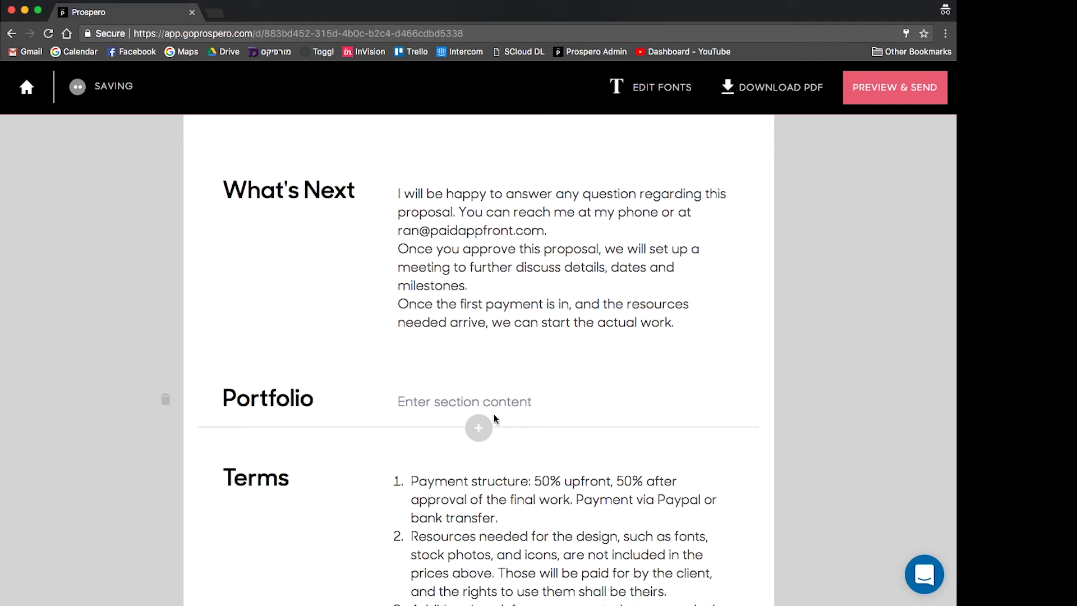
Upload the pexels desk photo JPG from the Desktop into the Portfolio section
left_click(787, 397)
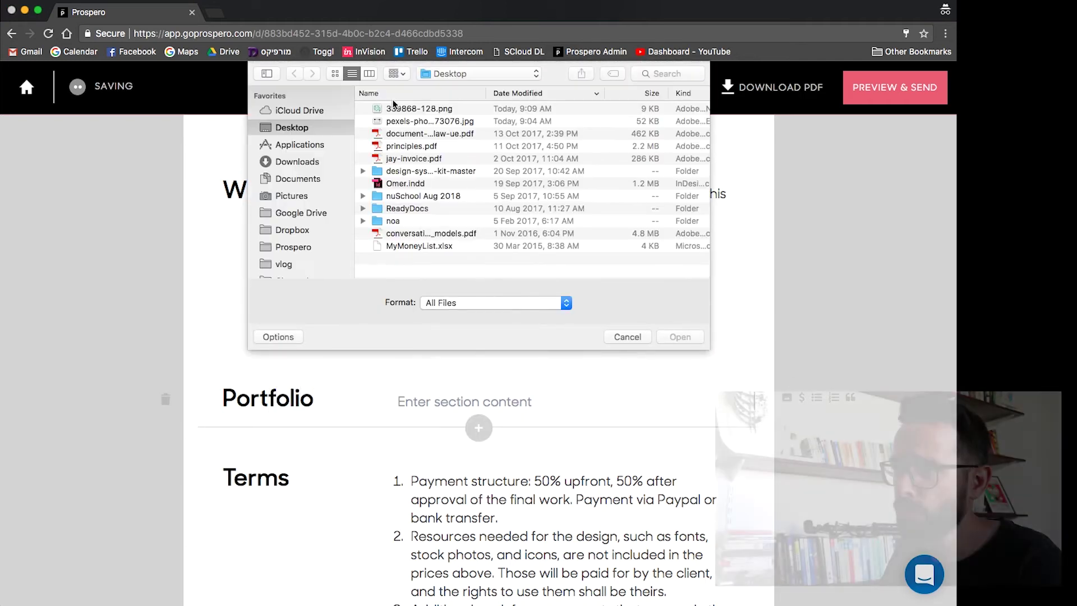
double_click(404, 121)
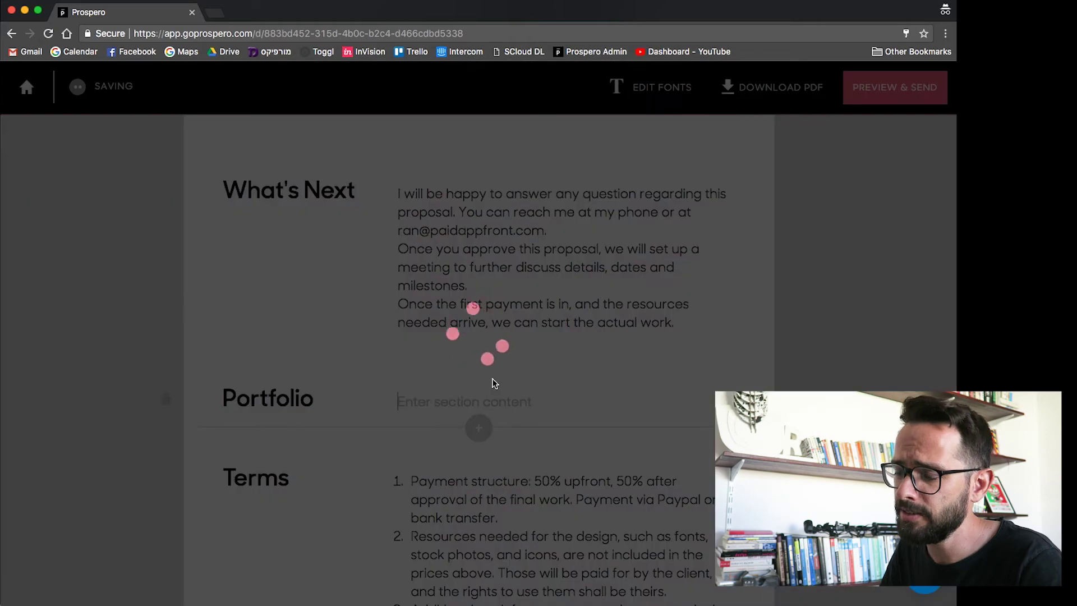
scroll(494, 383, "down", 14)
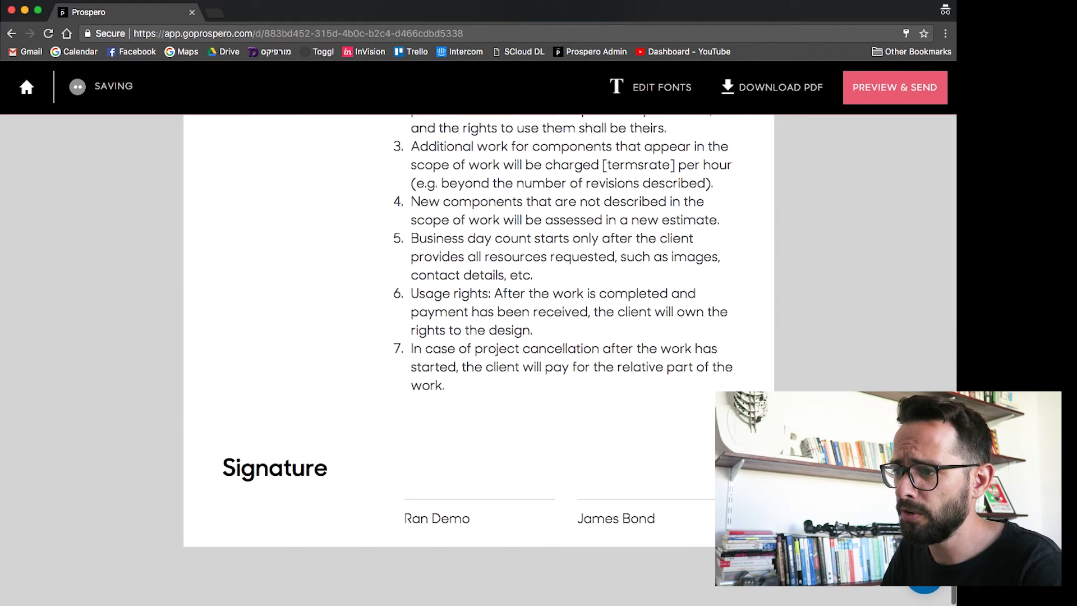
scroll(476, 414, "up", 15)
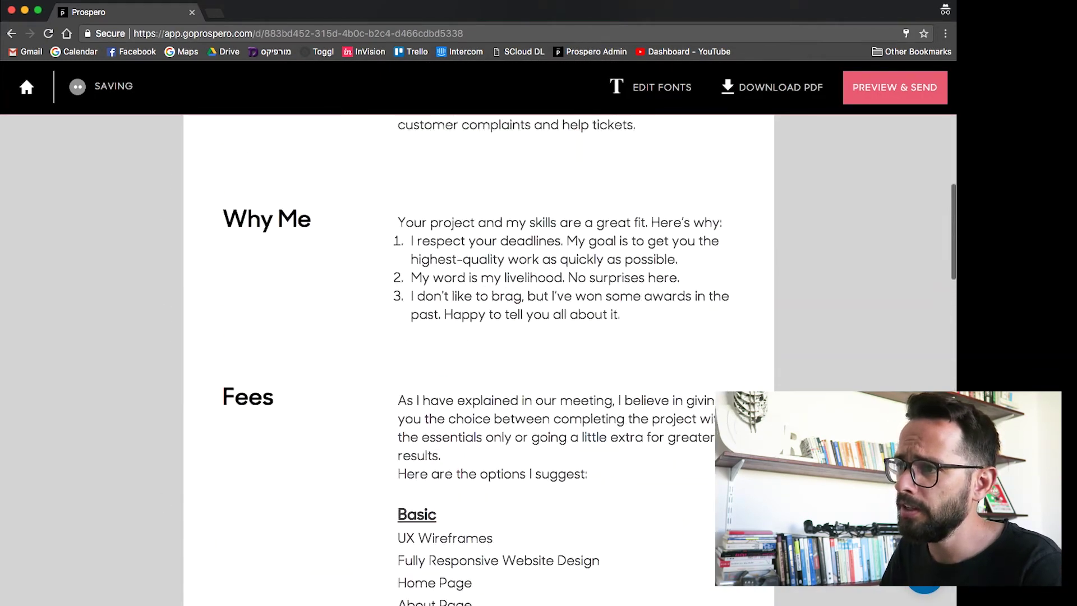
scroll(476, 358, "up", 10)
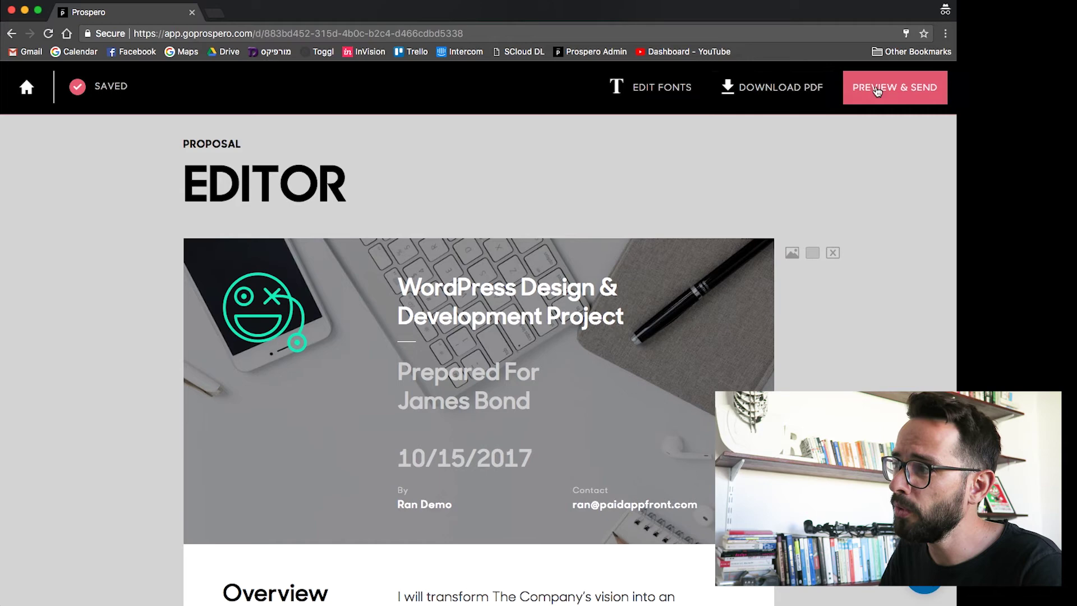
Preview the proposal via Preview & Send and copy its client share link
left_click(896, 95)
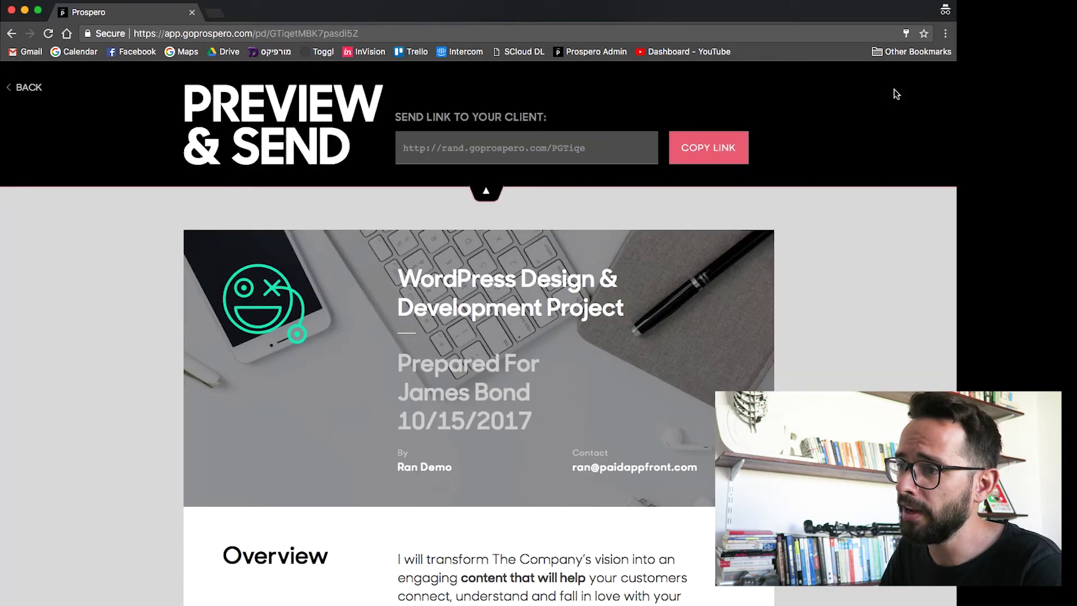
scroll(394, 303, "down", 20)
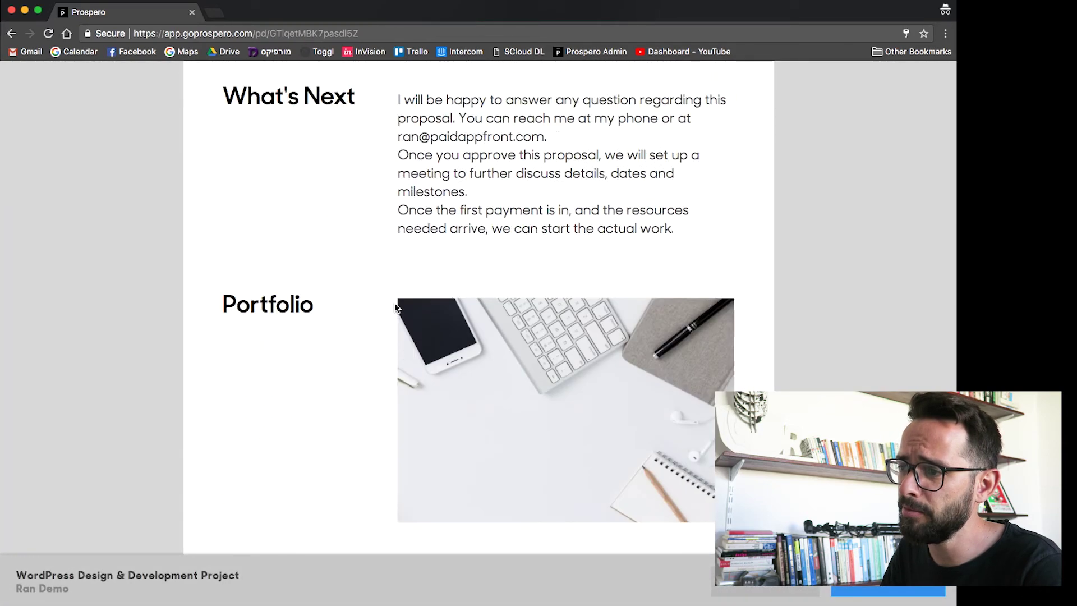
scroll(395, 303, "up", 20)
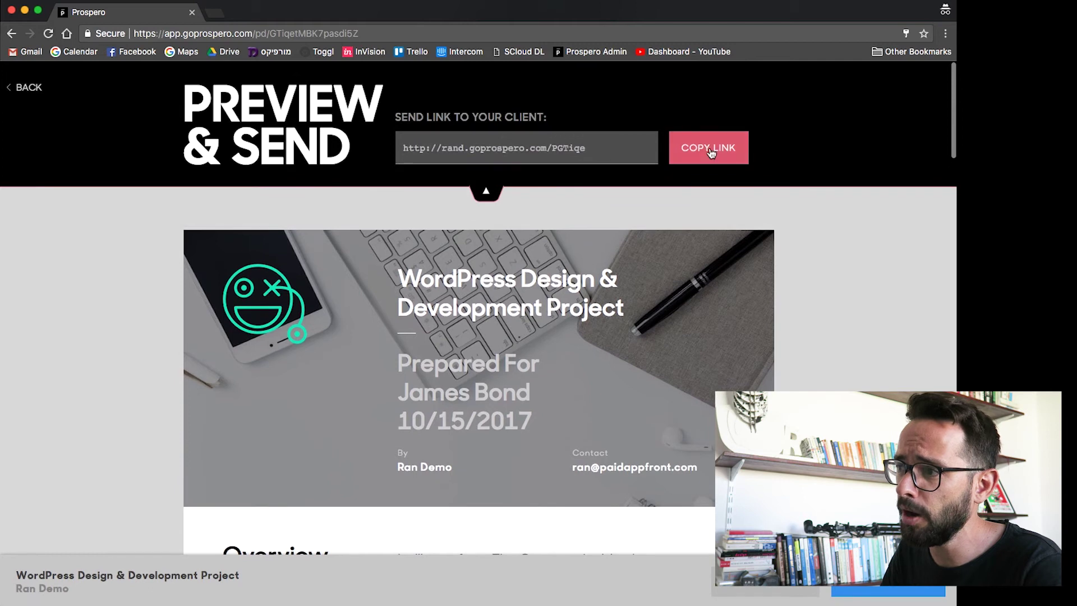
left_click(708, 151)
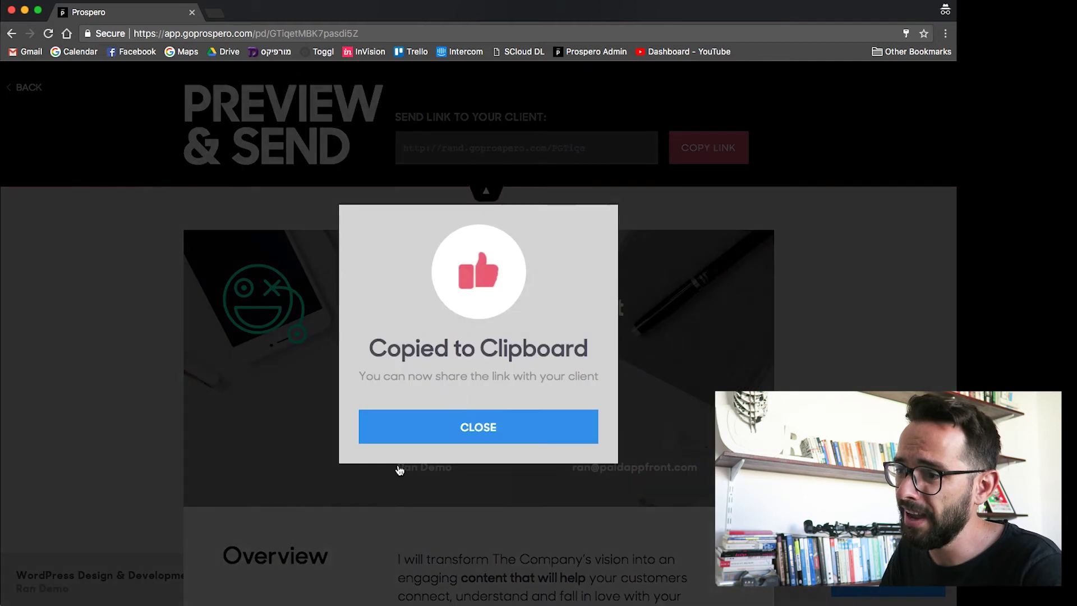
left_click(445, 431)
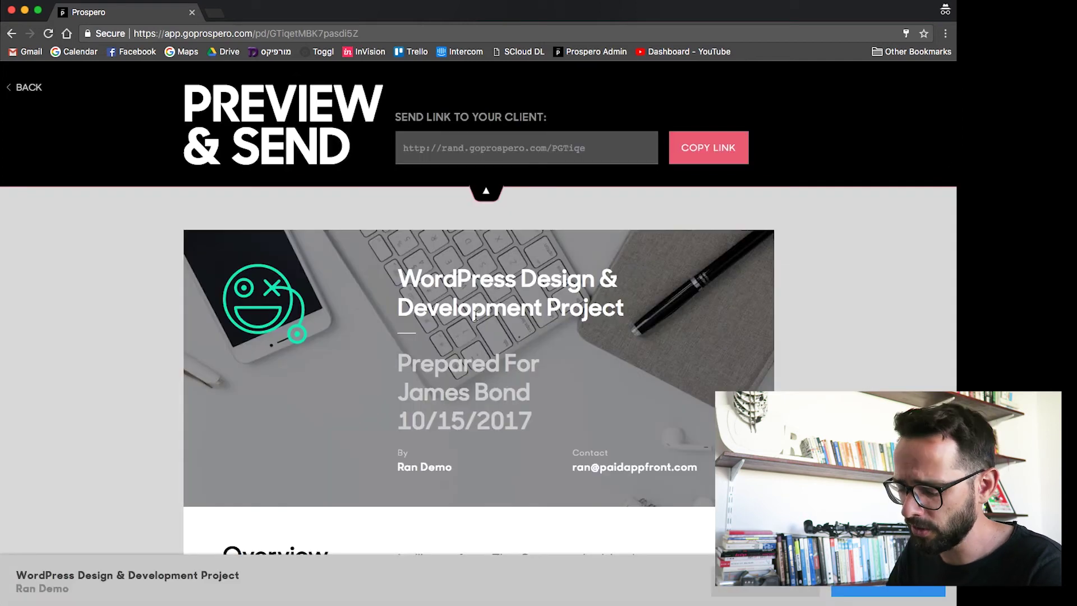
Load the copied share link in a new browser window and widen it to desktop layout
key("super+n")
key("super+v")
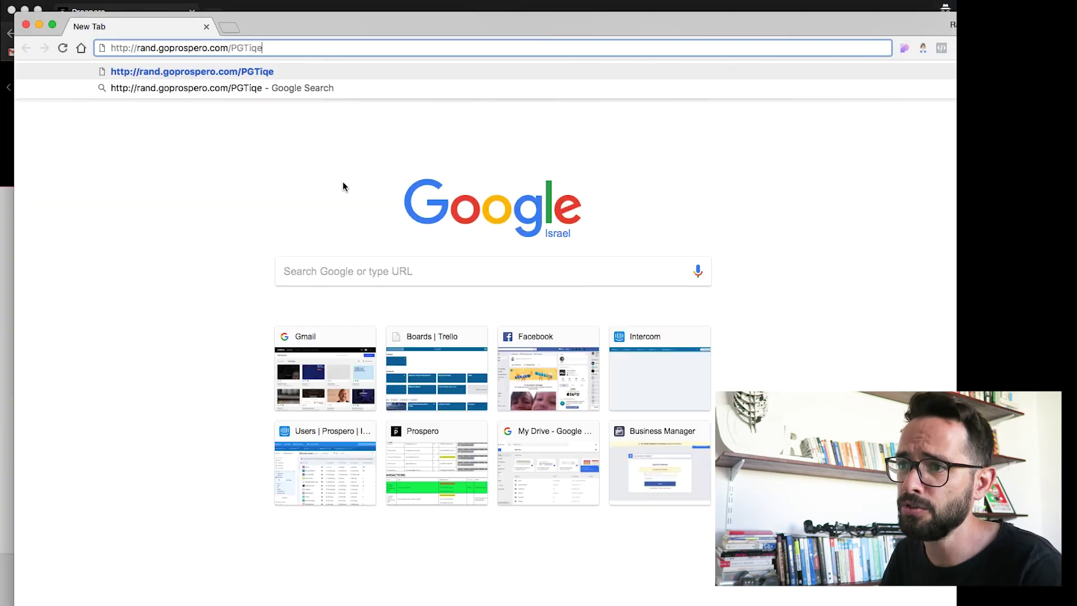
key("Return")
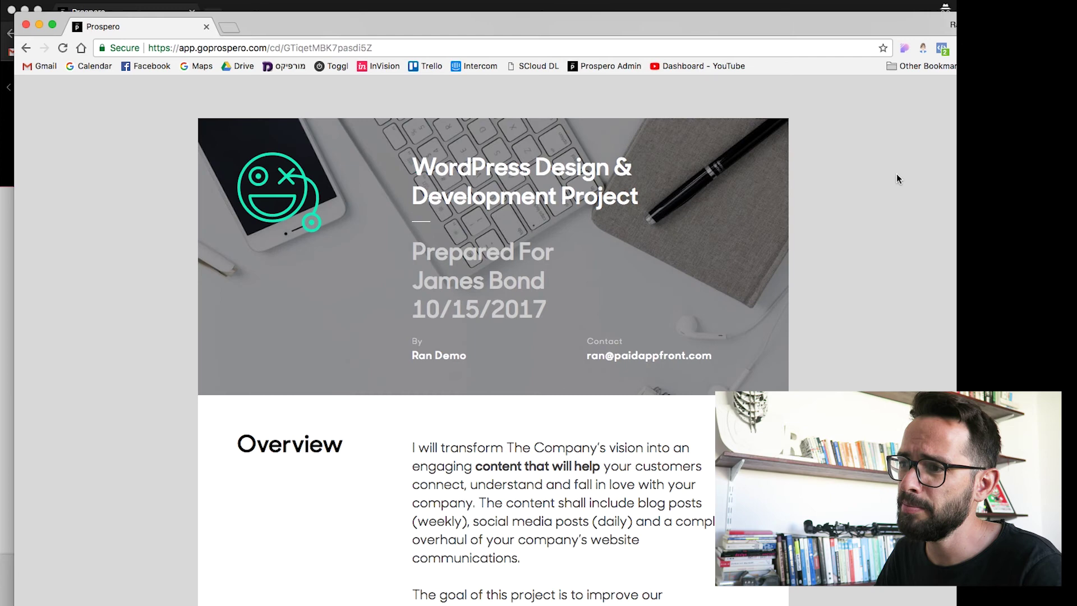
scroll(861, 176, "down", 20)
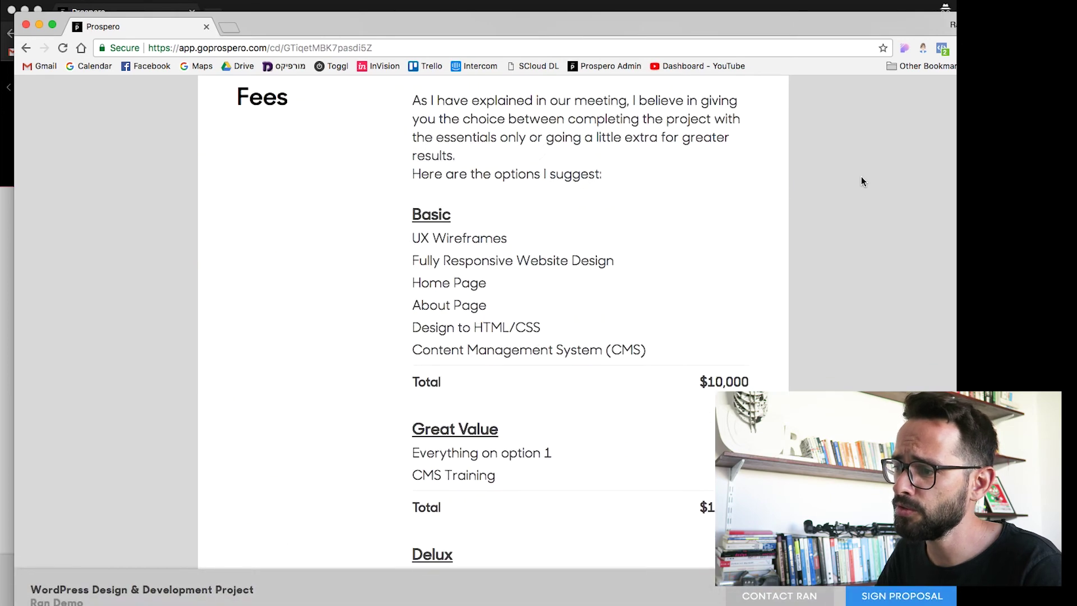
scroll(862, 177, "down", 10)
scroll(862, 177, "up", 20)
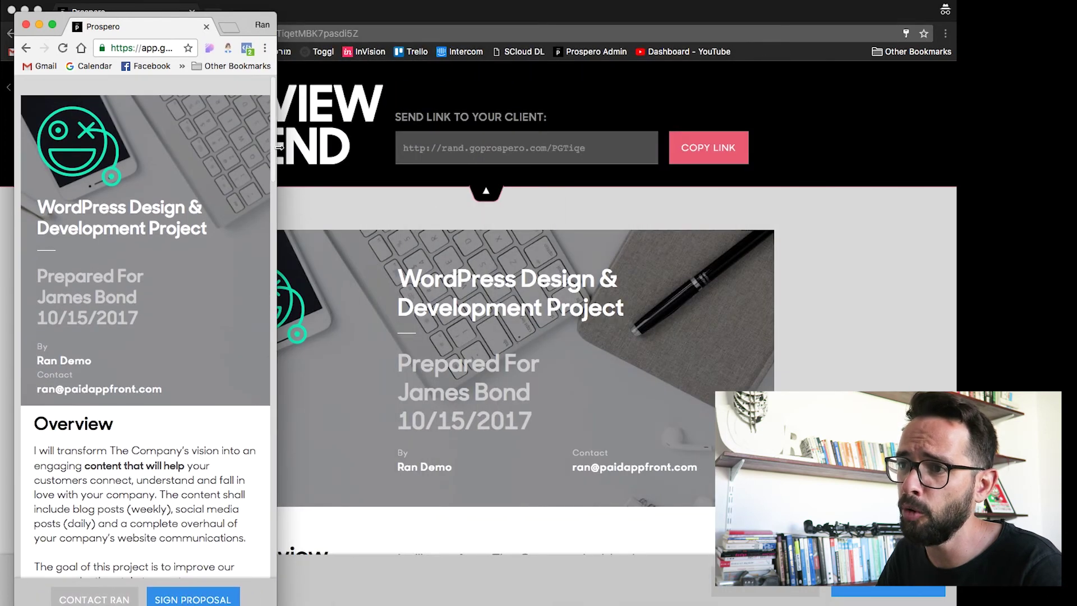
left_click_drag(276, 177, 946, 178)
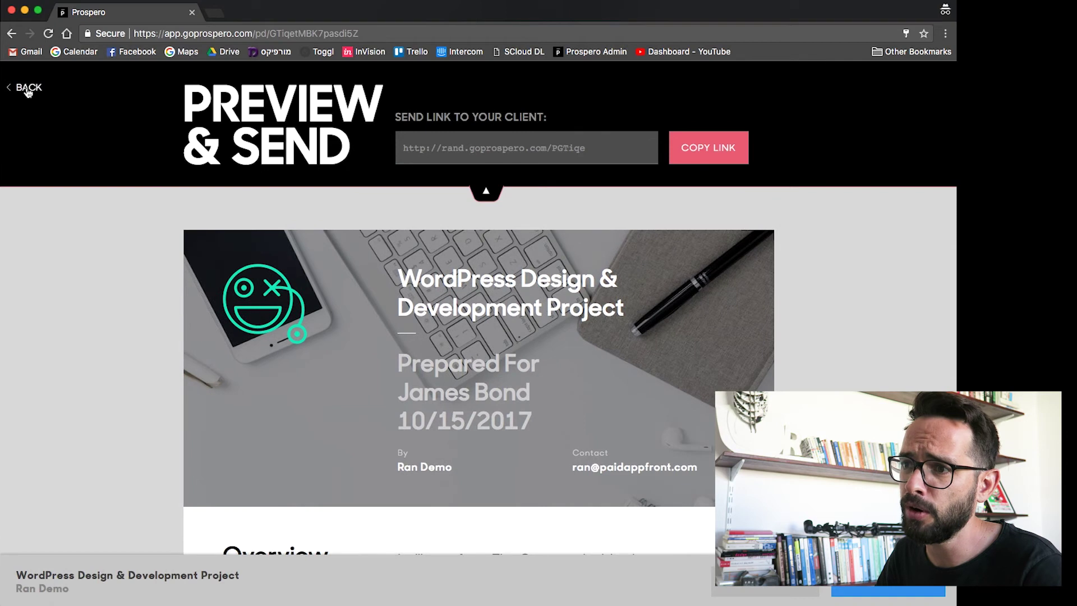
Return to the dashboard showing the proposal Opened, then bring up the client view at Fees
left_click(28, 89)
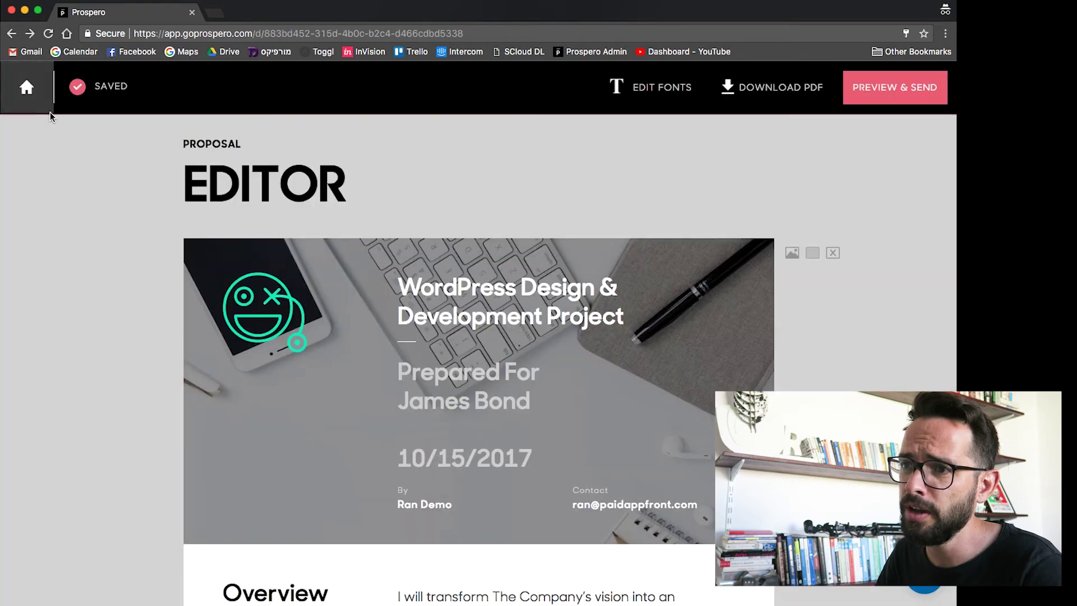
left_click(23, 92)
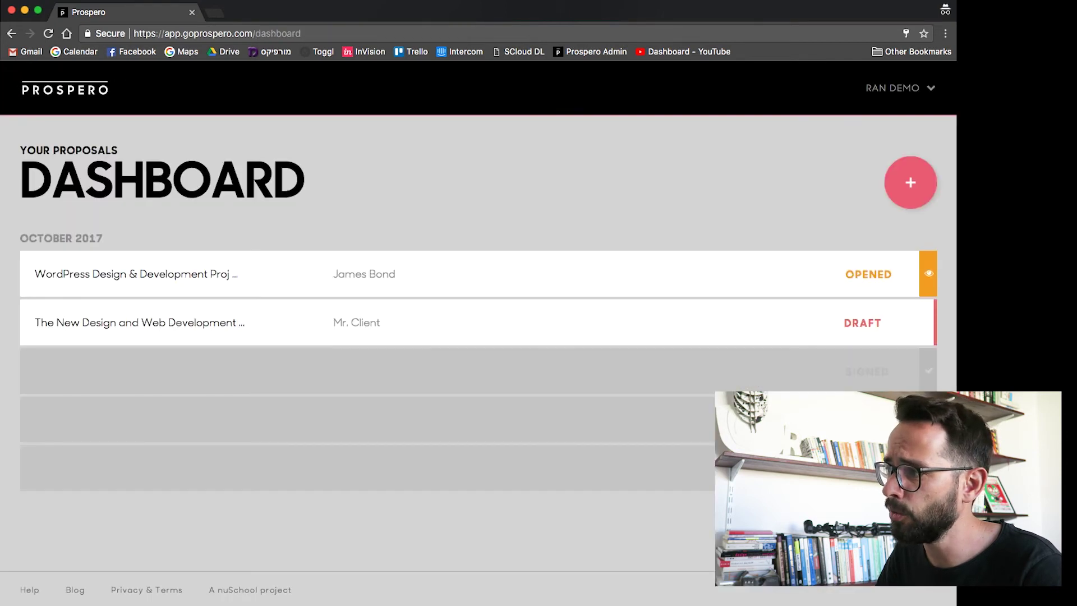
left_click(874, 280)
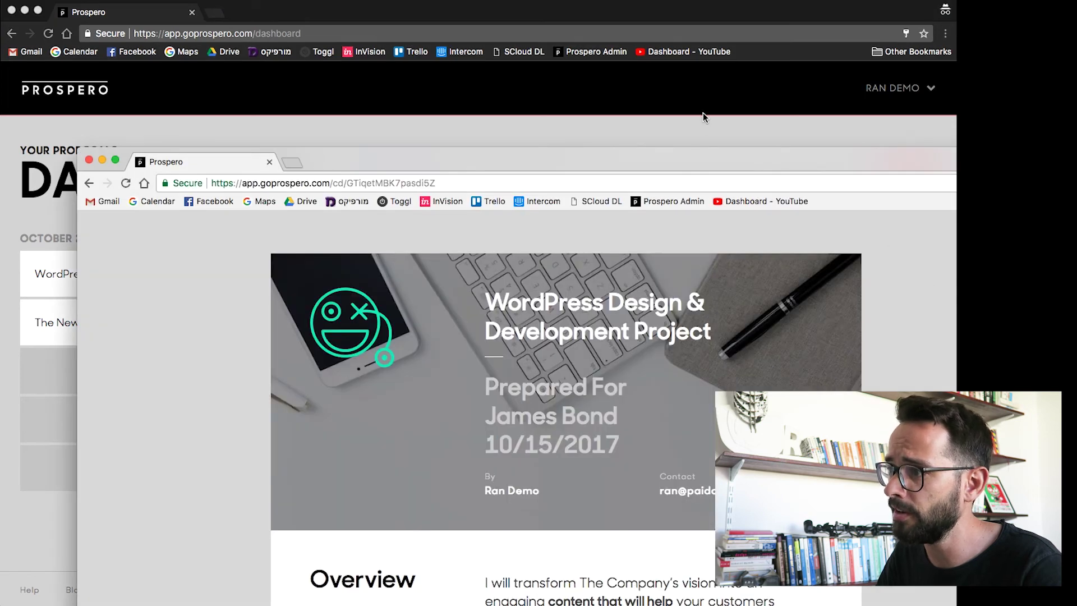
left_click(703, 113)
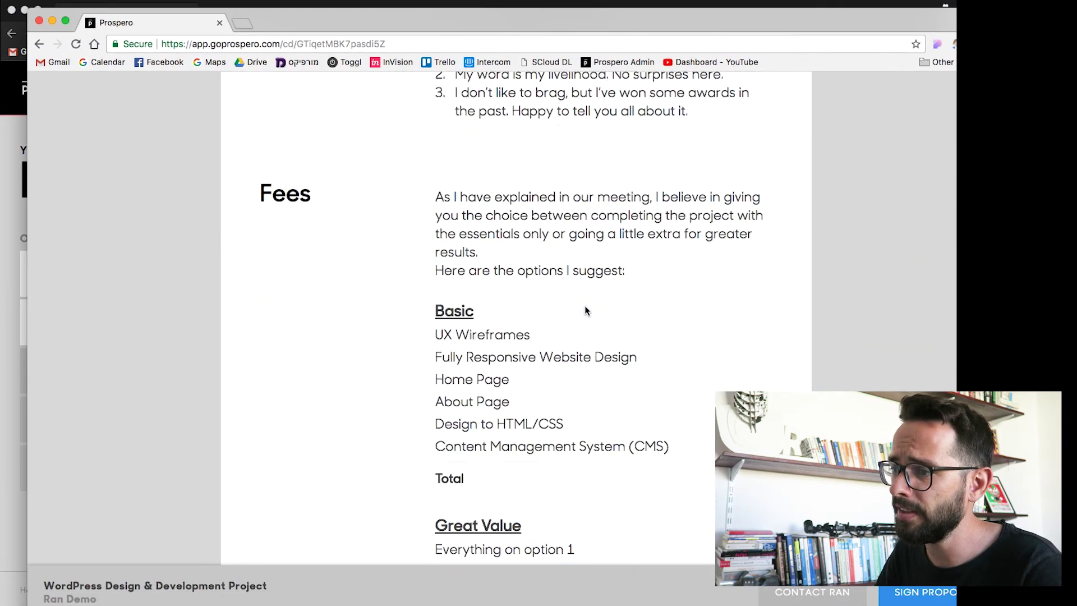
Sign the proposal at the Signature section, entering the client's full name in Full Name
scroll(584, 308, "down", 20)
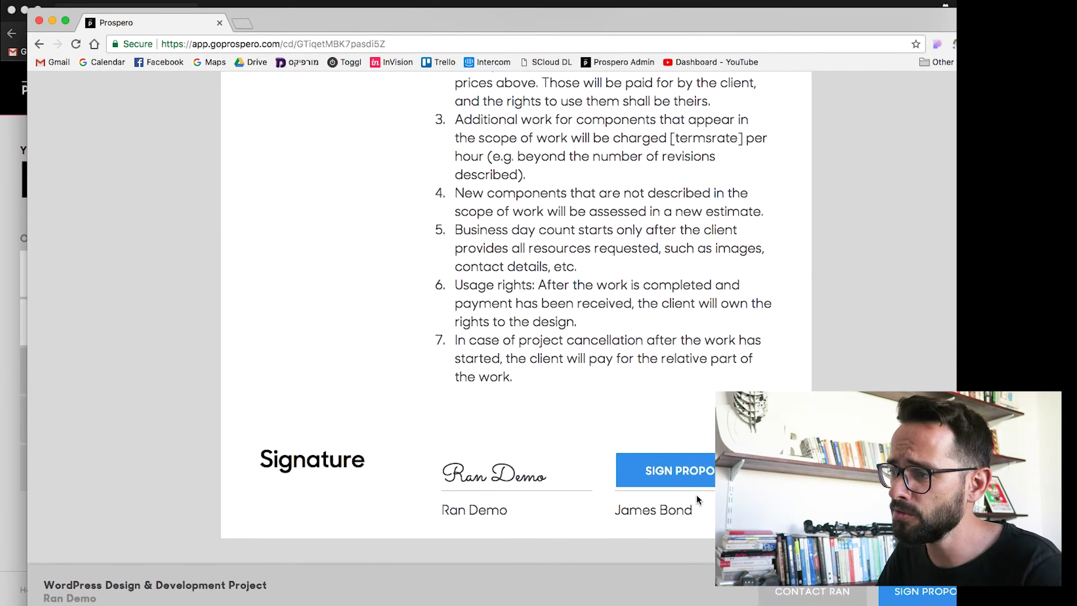
left_click(688, 481)
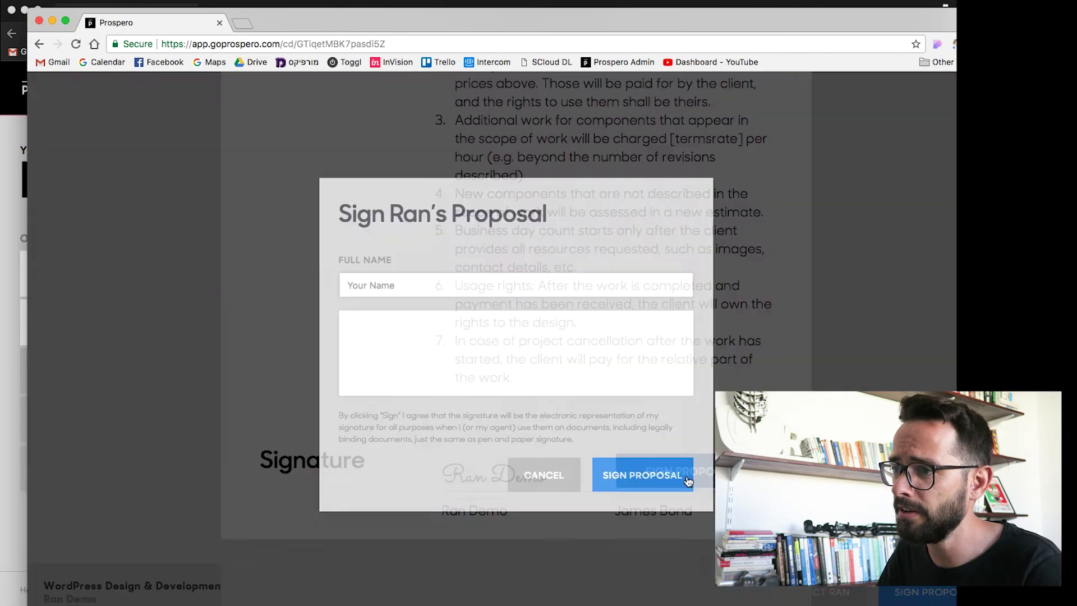
left_click(390, 290)
type("Jam")
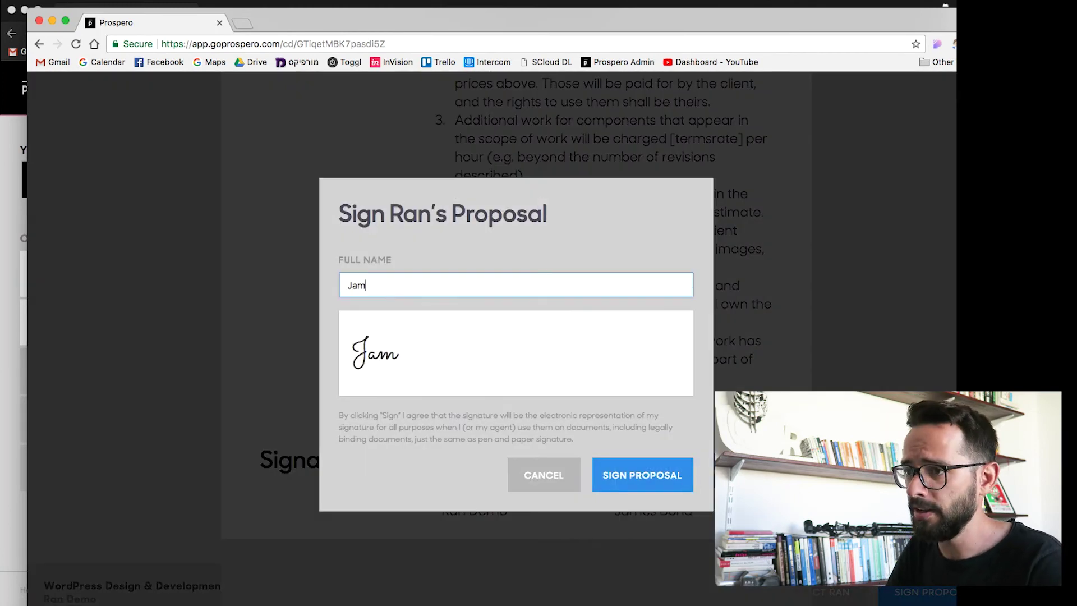
type("es Bond")
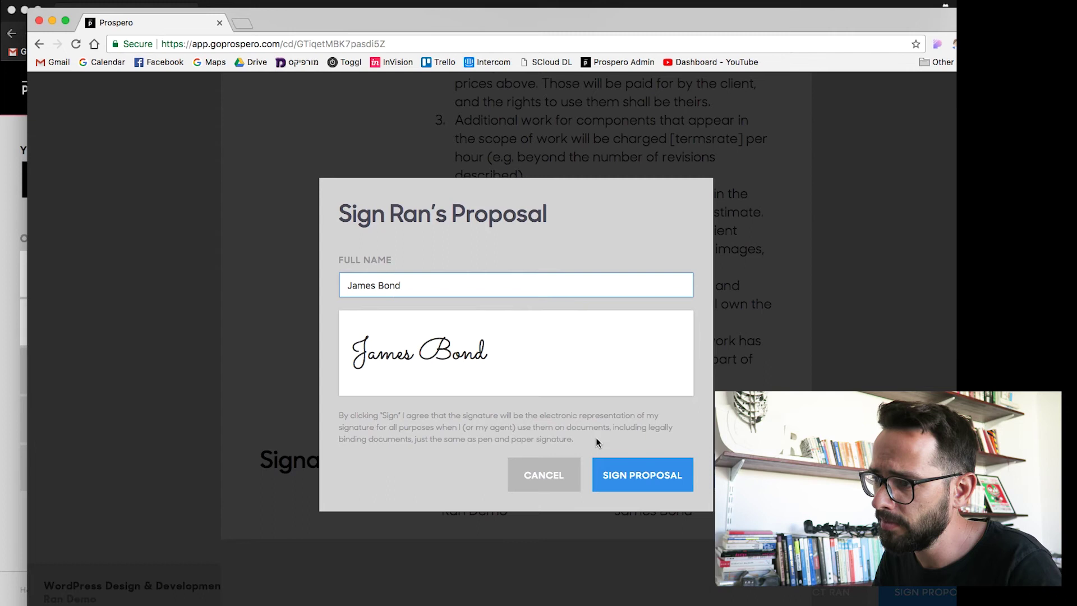
left_click(634, 480)
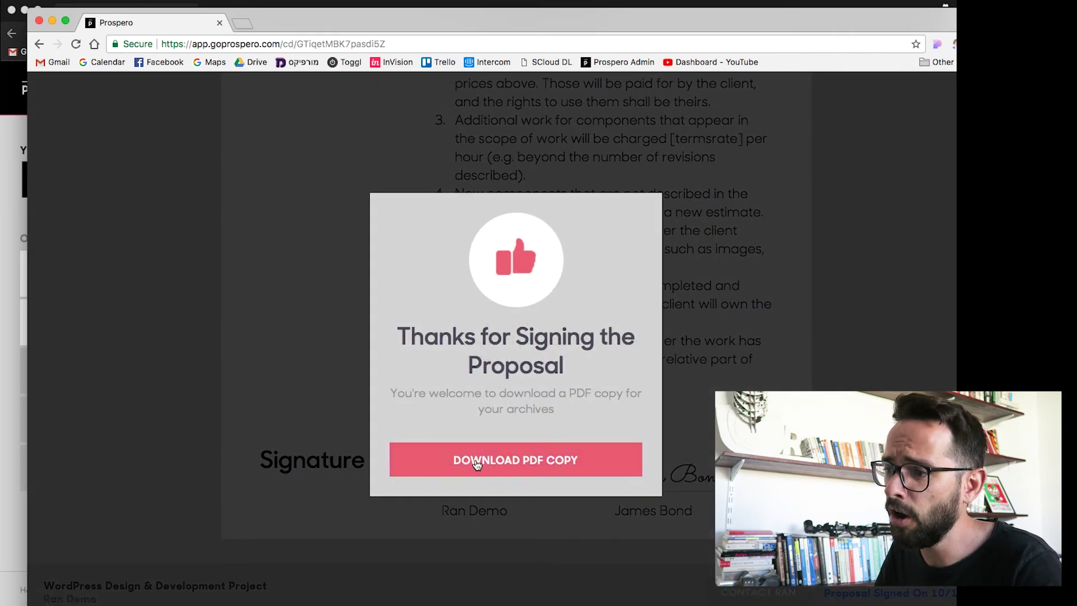
Download the signed PDF copy, check its signatures, and return to the dashboard showing Signed
left_click(520, 467)
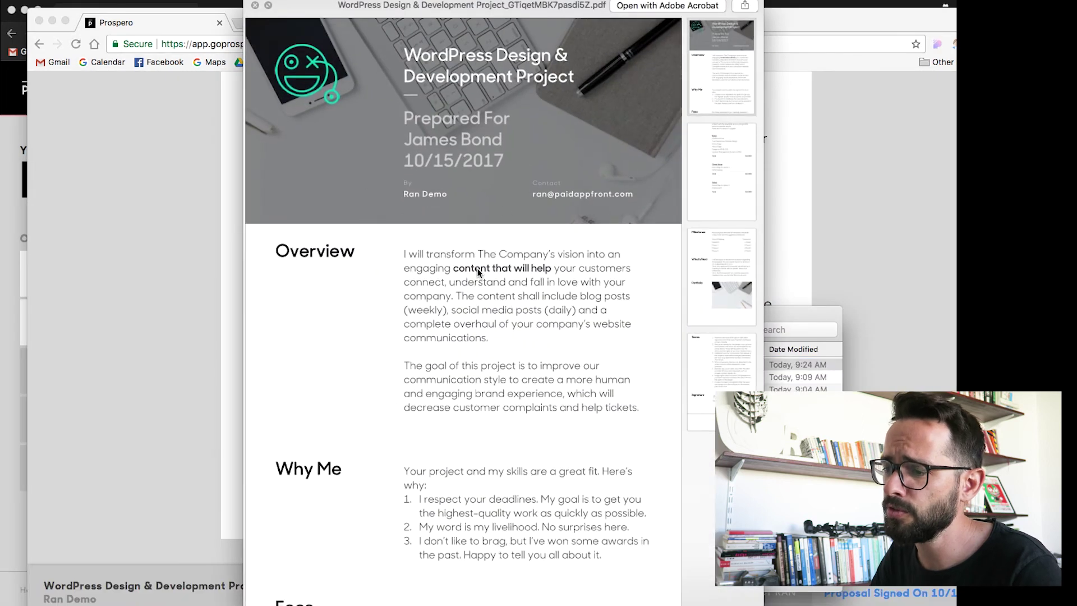
scroll(478, 273, "down", 20)
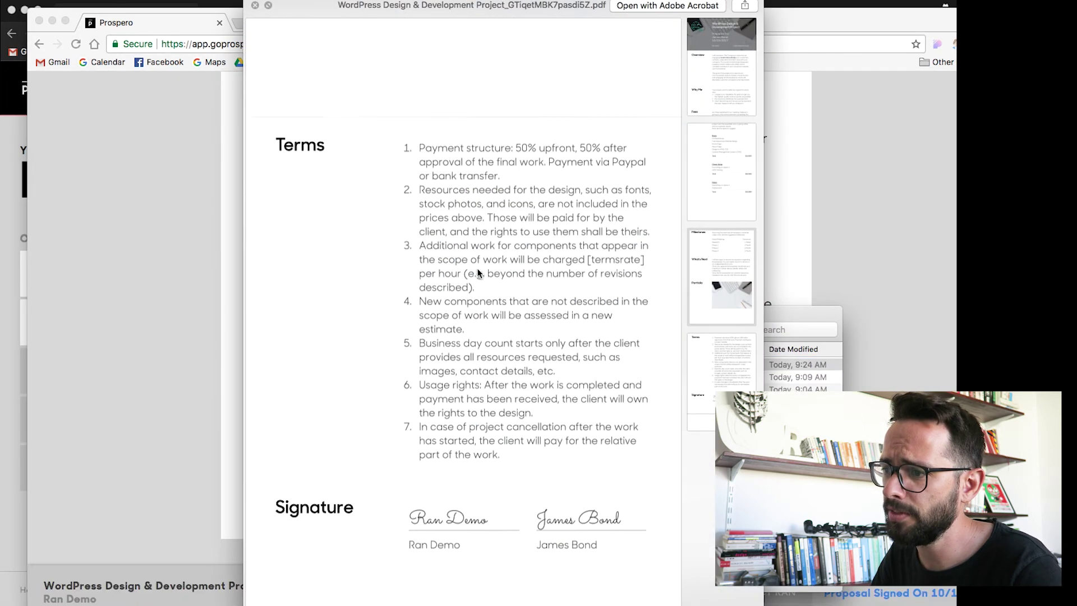
scroll(478, 272, "down", 4)
scroll(567, 429, "up", 10)
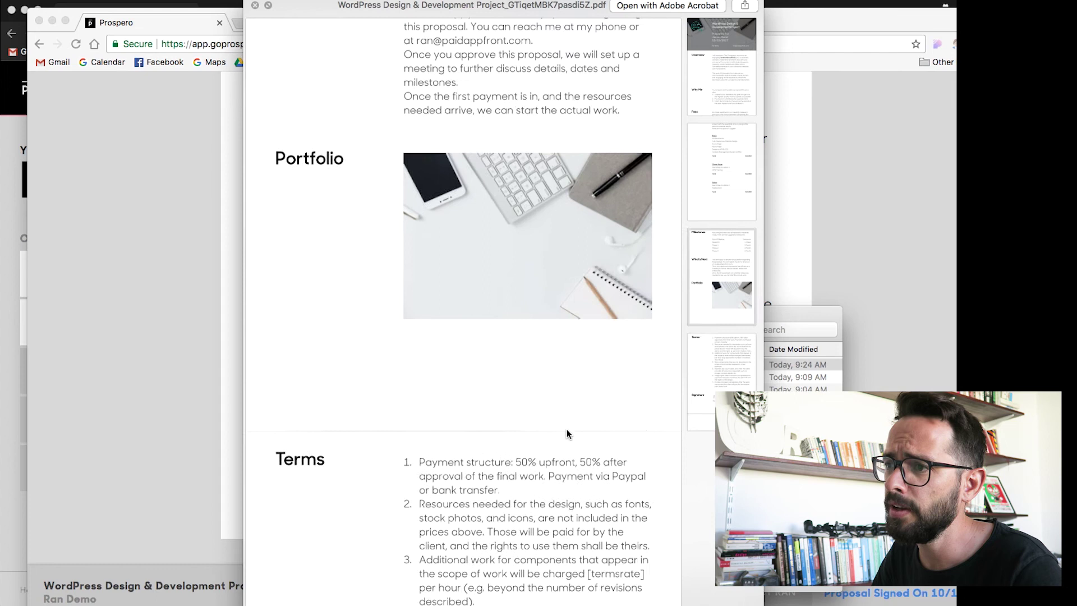
key("space")
left_click(42, 29)
left_click(13, 142)
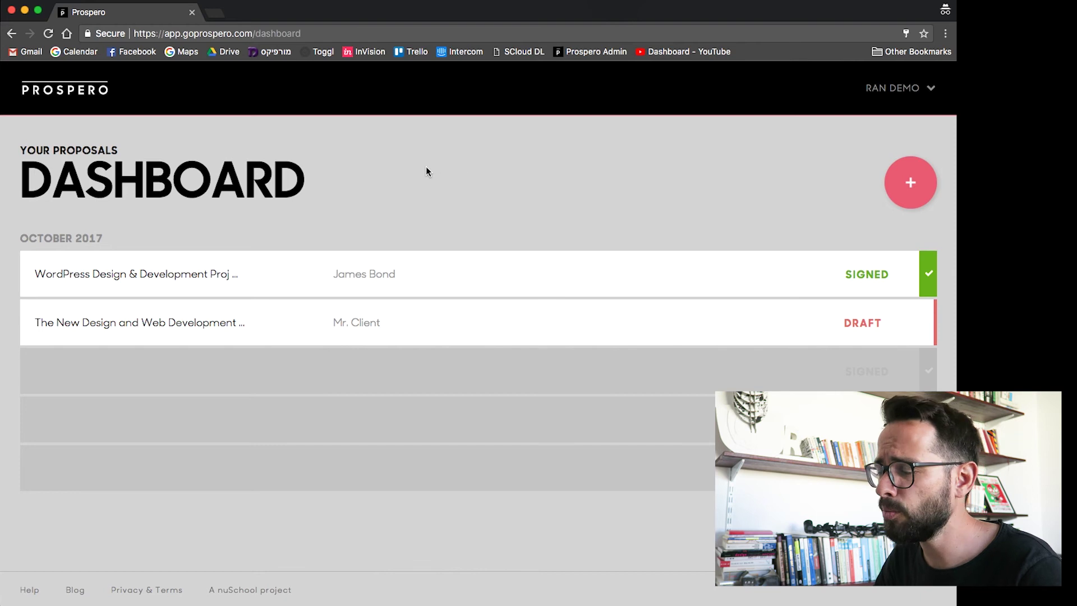
Duplicate the signed WordPress proposal for a new client, creating its COPY version
mouse_move(759, 275)
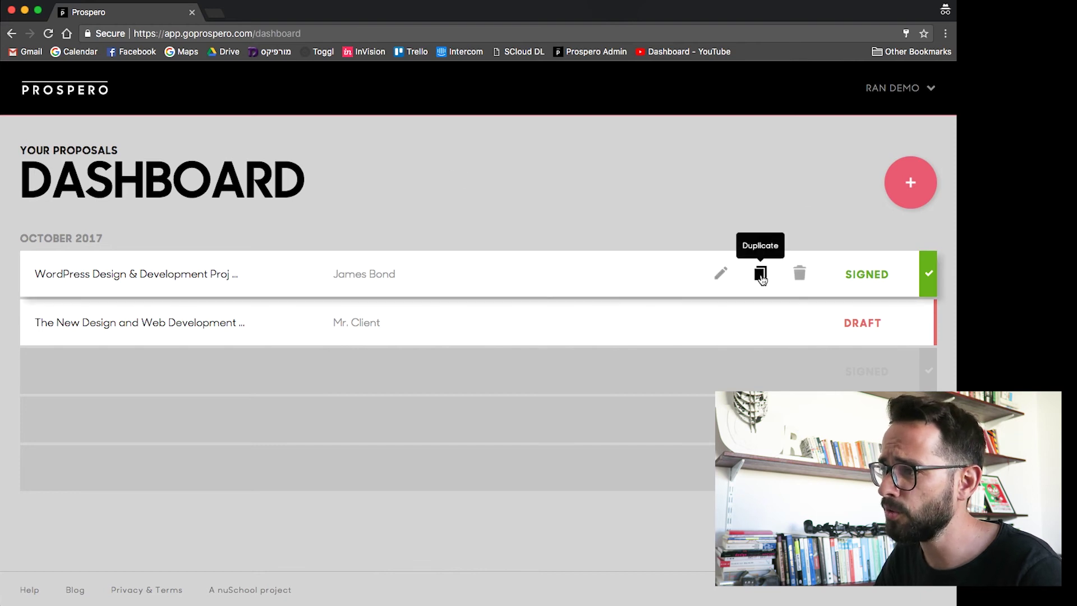
left_click(761, 276)
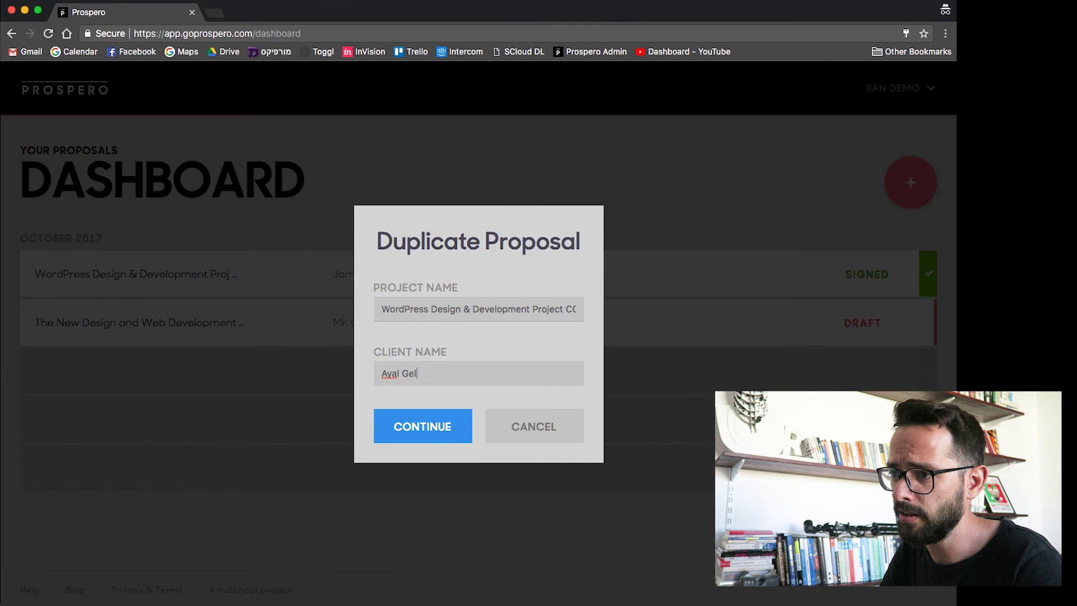
left_click(426, 432)
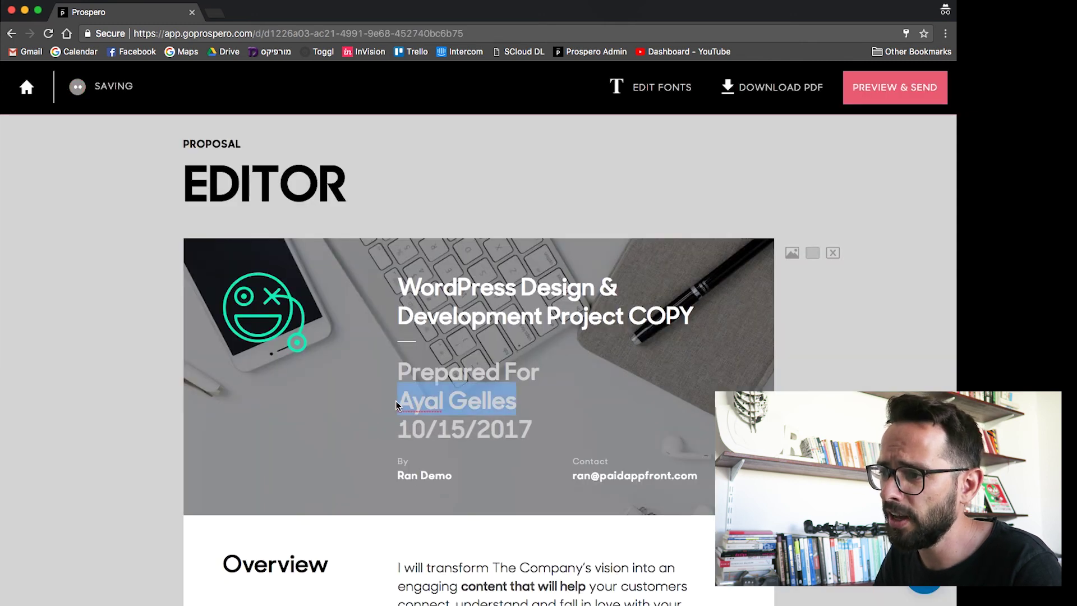
Change the Basic fee option's total from $10,000 to $15,000 in the COPY proposal
left_click(451, 401)
scroll(563, 344, "down", 6)
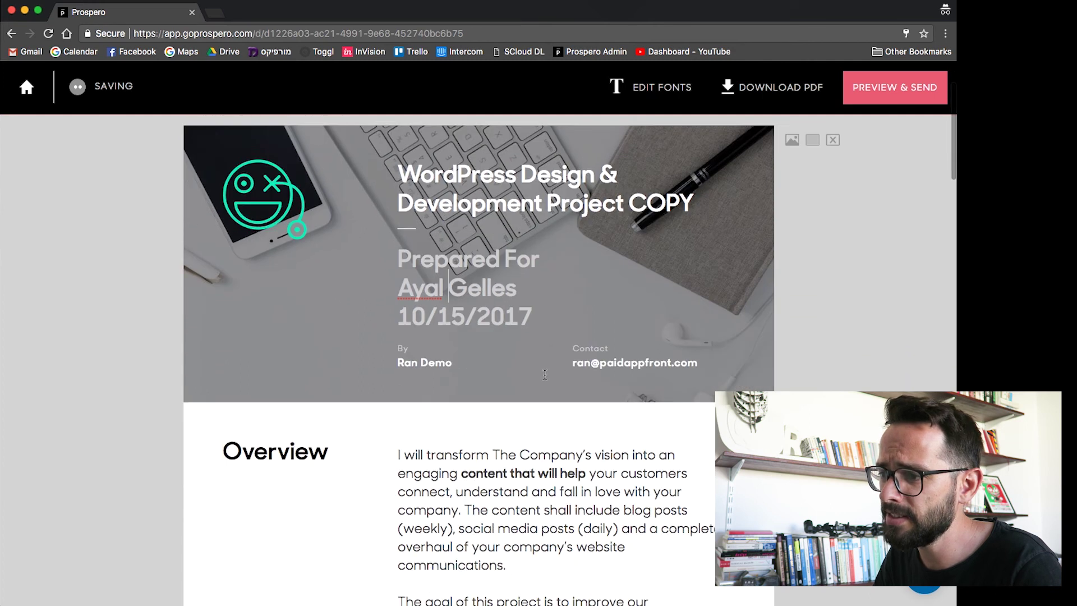
scroll(563, 344, "down", 10)
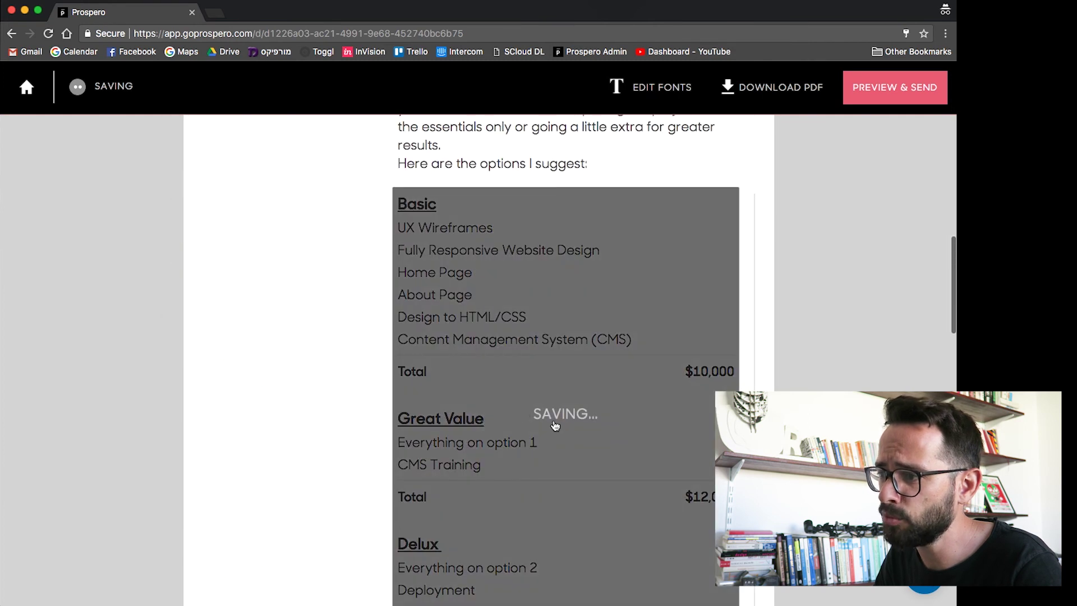
left_click(523, 414)
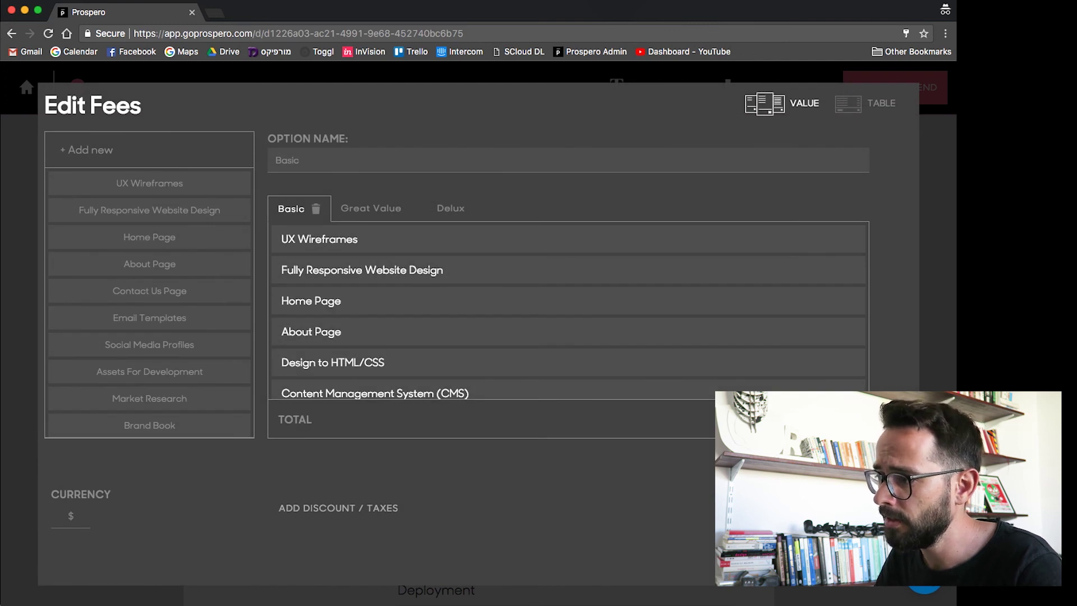
key("Escape")
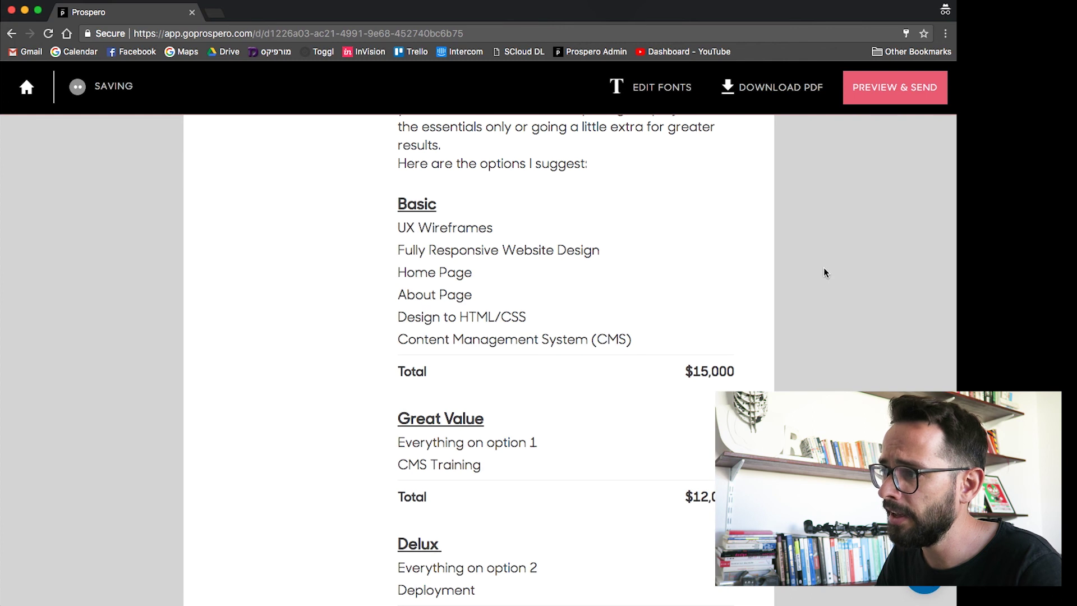
scroll(823, 267, "down", 5)
scroll(823, 267, "up", 15)
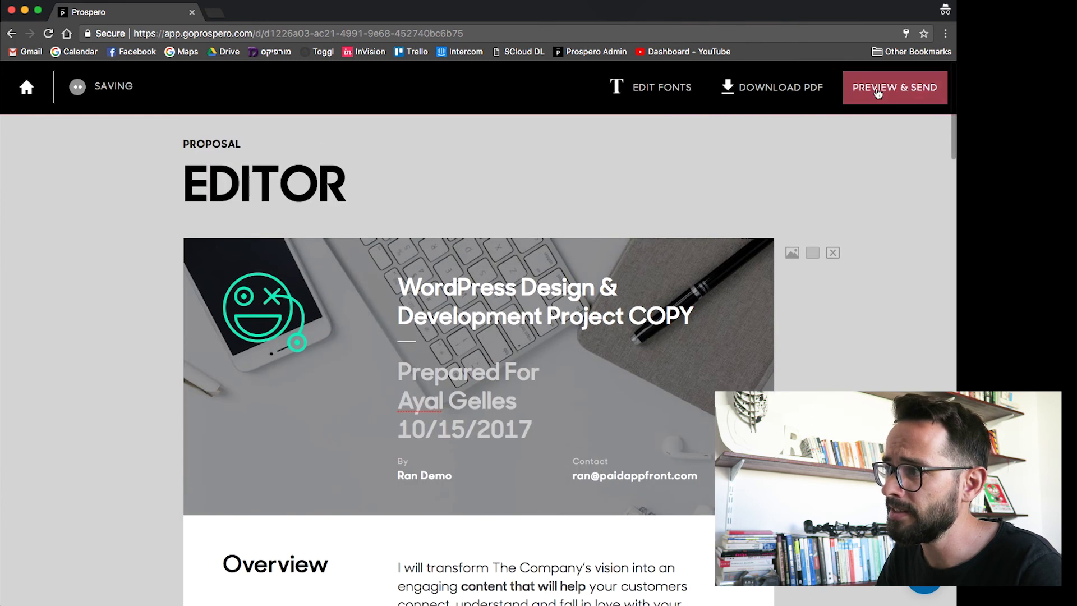